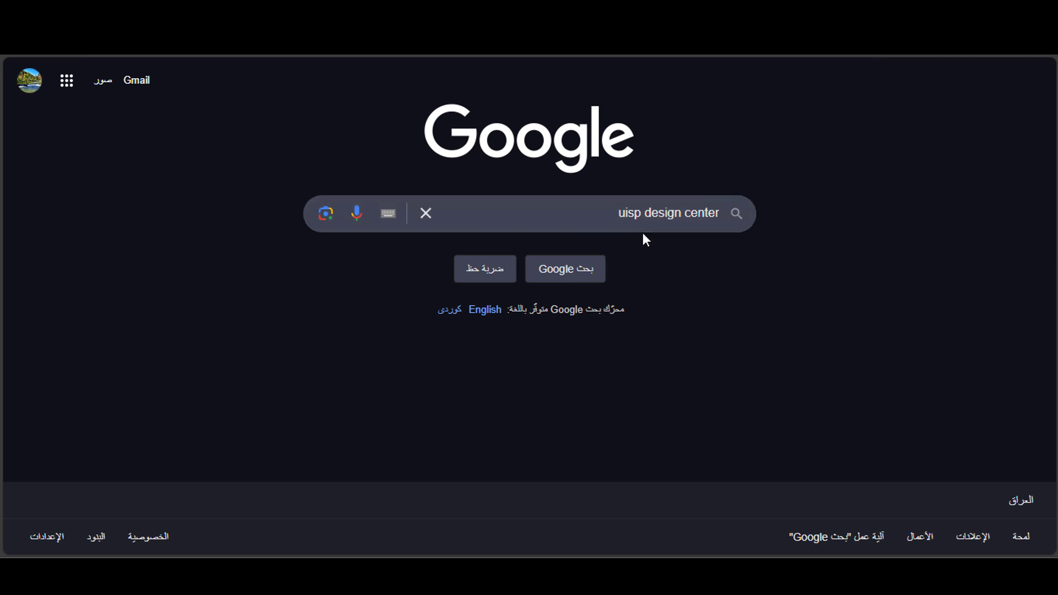
Search the web for "uisp design center" and open the UISP Design Center site.
{"action": "left_click", "coordinate": [546, 216]}
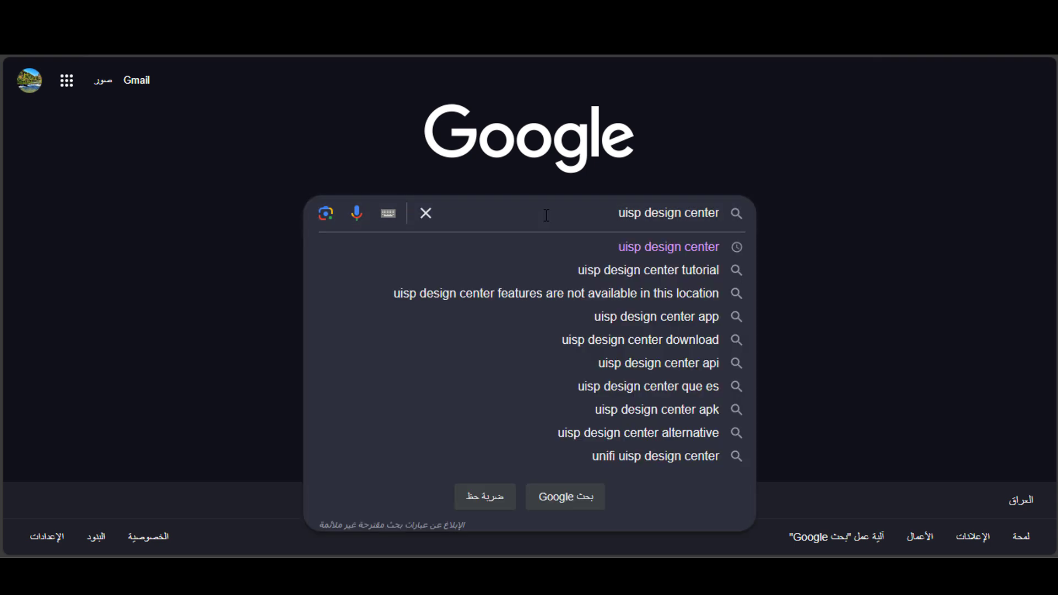
{"action": "key", "text": "Return"}
{"action": "left_click", "coordinate": [838, 227]}
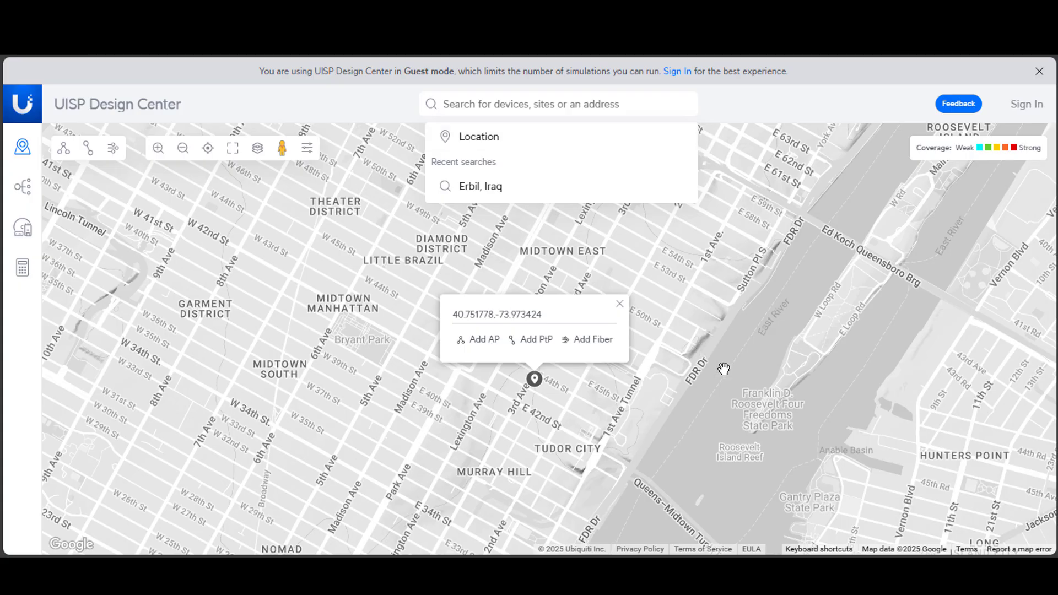
Centre the map on Erbil, Iraq, using the recent location search.
{"action": "mouse_move", "coordinate": [685, 389]}
{"action": "left_mouse_down"}
{"action": "mouse_move", "coordinate": [671, 359]}
{"action": "mouse_move", "coordinate": [707, 361]}
{"action": "mouse_move", "coordinate": [684, 378]}
{"action": "left_mouse_up"}
{"action": "left_click", "coordinate": [512, 105]}
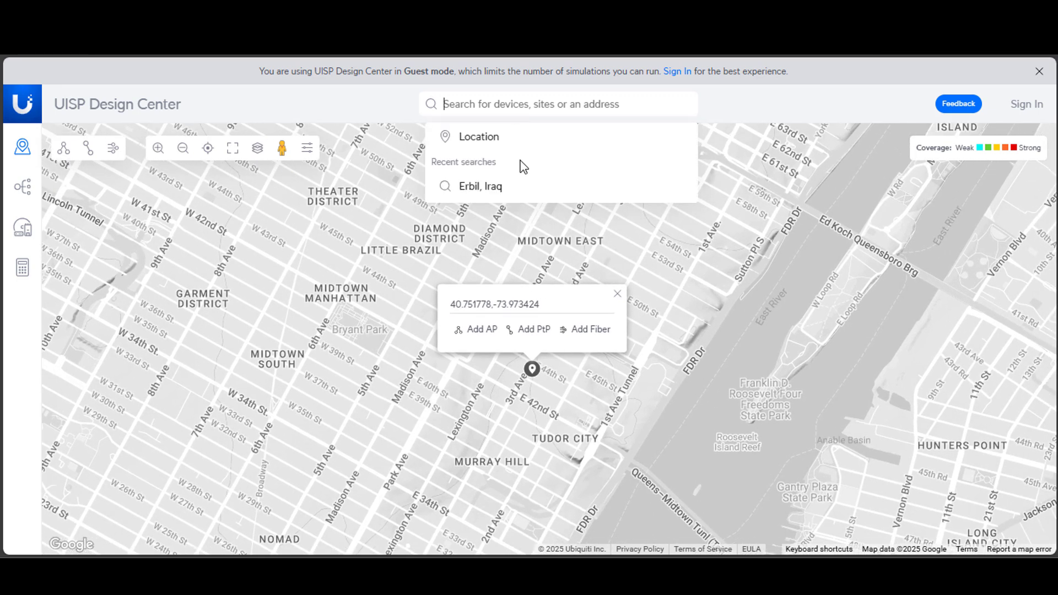
{"action": "left_click", "coordinate": [497, 187]}
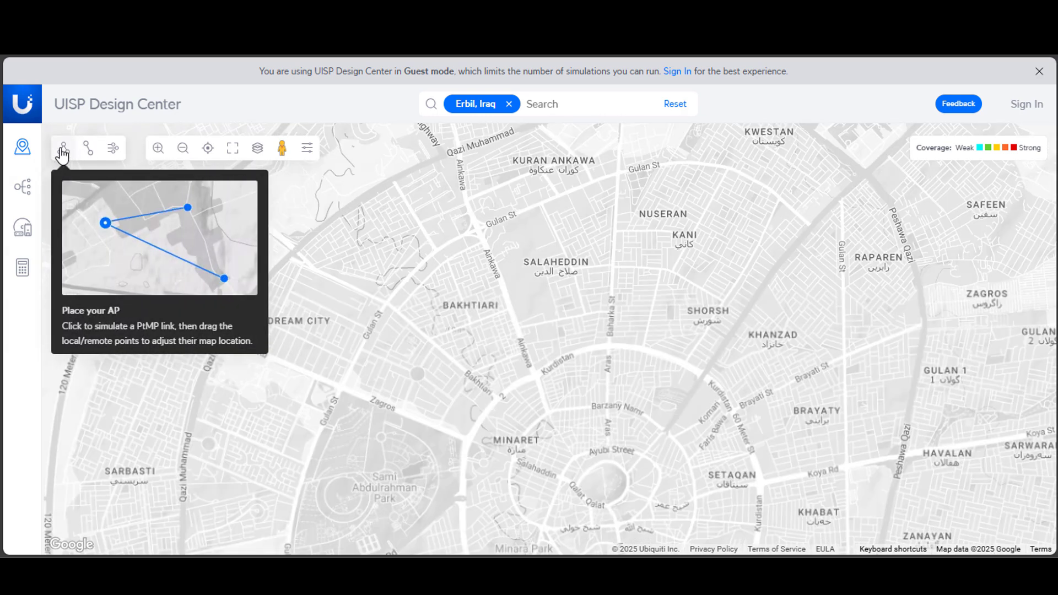
Start a PtP link simulation and place its main point on Ankawa, north of Erbil's centre.
{"action": "left_click", "coordinate": [89, 162]}
{"action": "scroll", "coordinate": [666, 387], "scroll_direction": "down", "scroll_amount": 2}
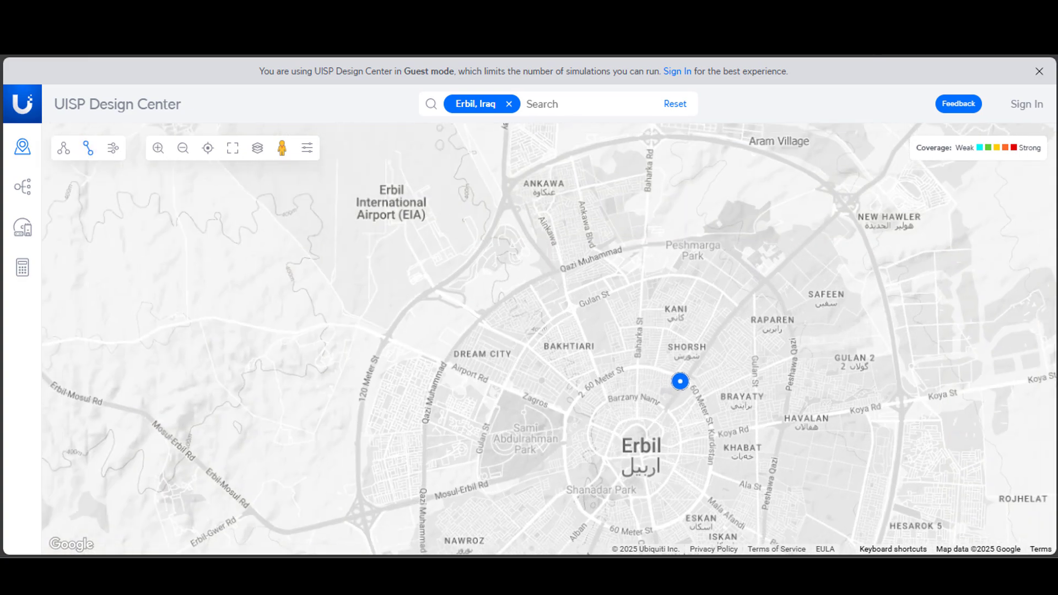
{"action": "left_click_drag", "start_coordinate": [744, 441], "coordinate": [636, 401]}
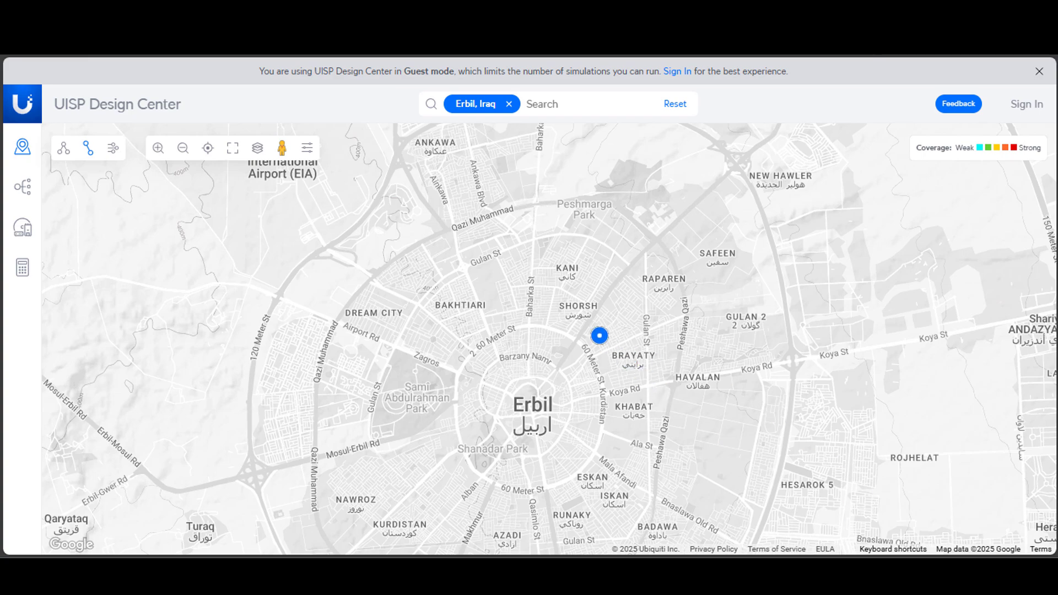
{"action": "scroll", "coordinate": [468, 225], "scroll_direction": "up", "scroll_amount": 2}
{"action": "scroll", "coordinate": [508, 293], "scroll_direction": "up", "scroll_amount": 2}
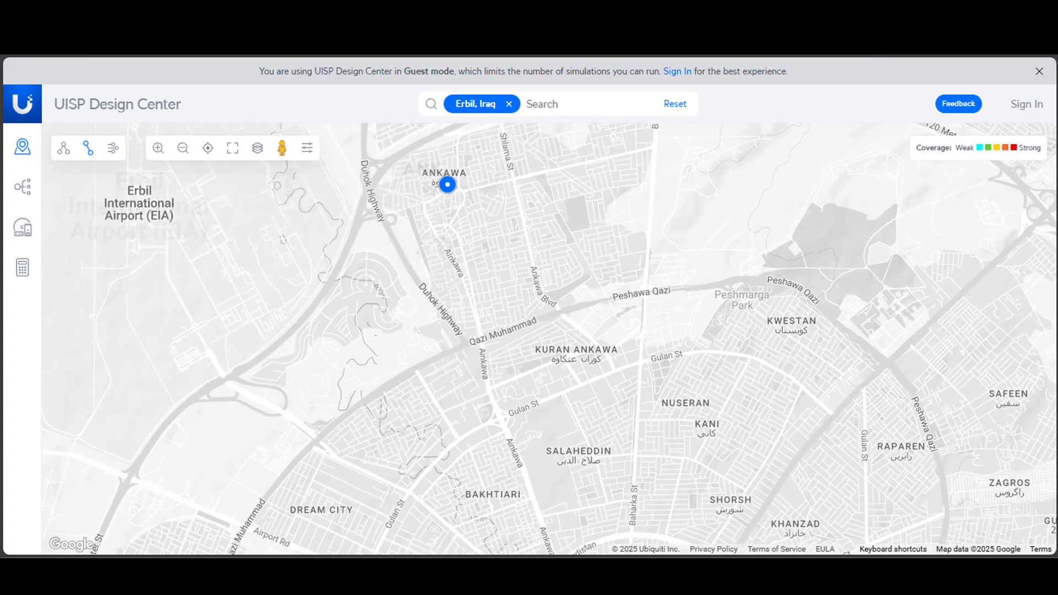
{"action": "left_click", "coordinate": [448, 184]}
Move the link's station point northeast past Pirzin to the mountainside beside Banaman.
{"action": "scroll", "coordinate": [678, 400], "scroll_direction": "down", "scroll_amount": 1}
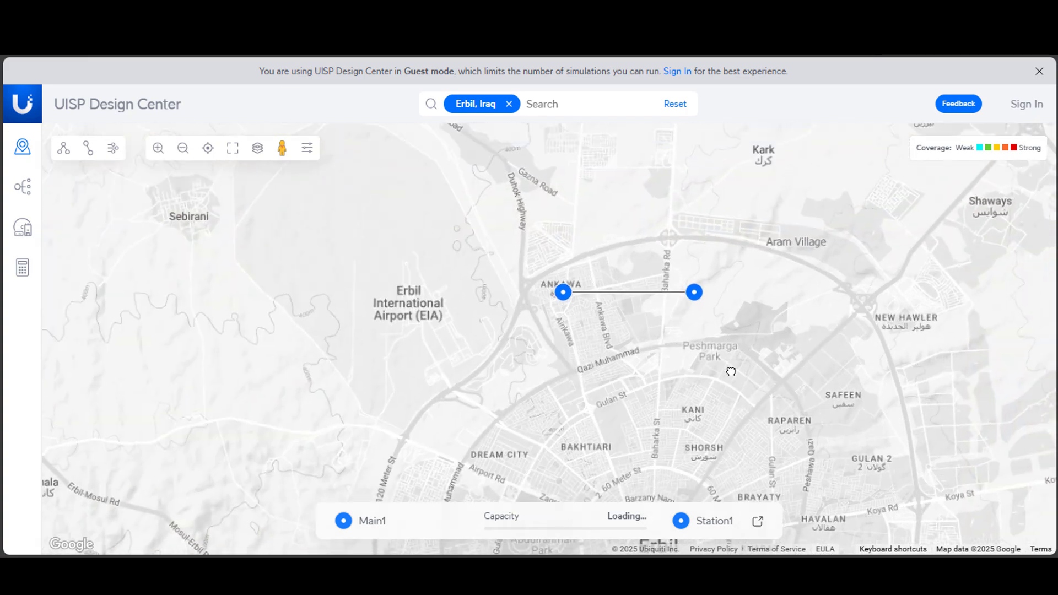
{"action": "left_click", "coordinate": [630, 367]}
{"action": "left_click_drag", "start_coordinate": [632, 371], "coordinate": [824, 206]}
{"action": "scroll", "coordinate": [881, 288], "scroll_direction": "down", "scroll_amount": 1}
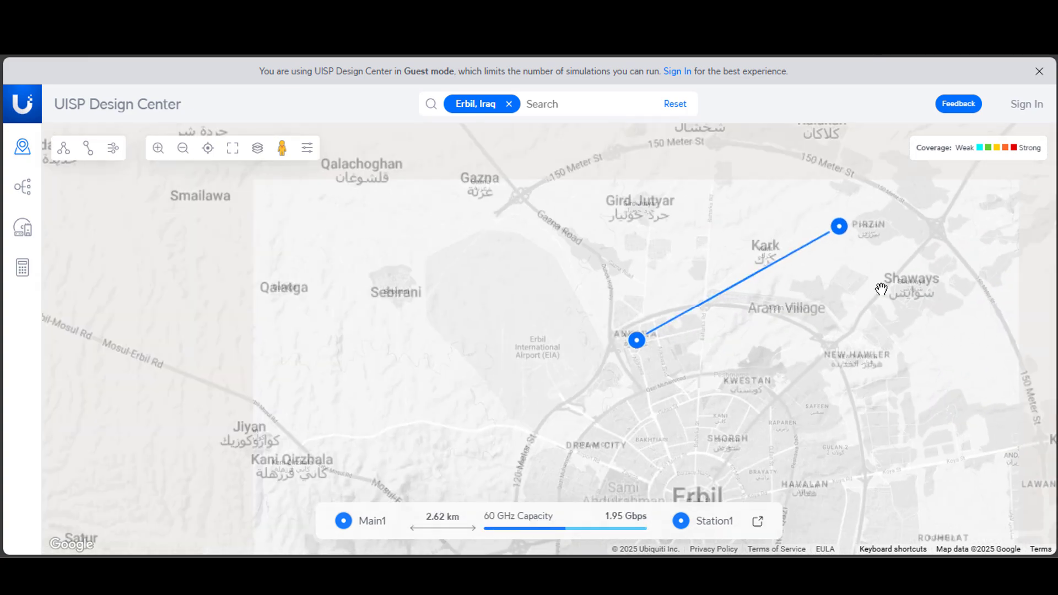
{"action": "scroll", "coordinate": [880, 288], "scroll_direction": "down", "scroll_amount": 1}
{"action": "left_click_drag", "start_coordinate": [881, 288], "coordinate": [724, 304]}
{"action": "scroll", "coordinate": [724, 304], "scroll_direction": "up", "scroll_amount": 1}
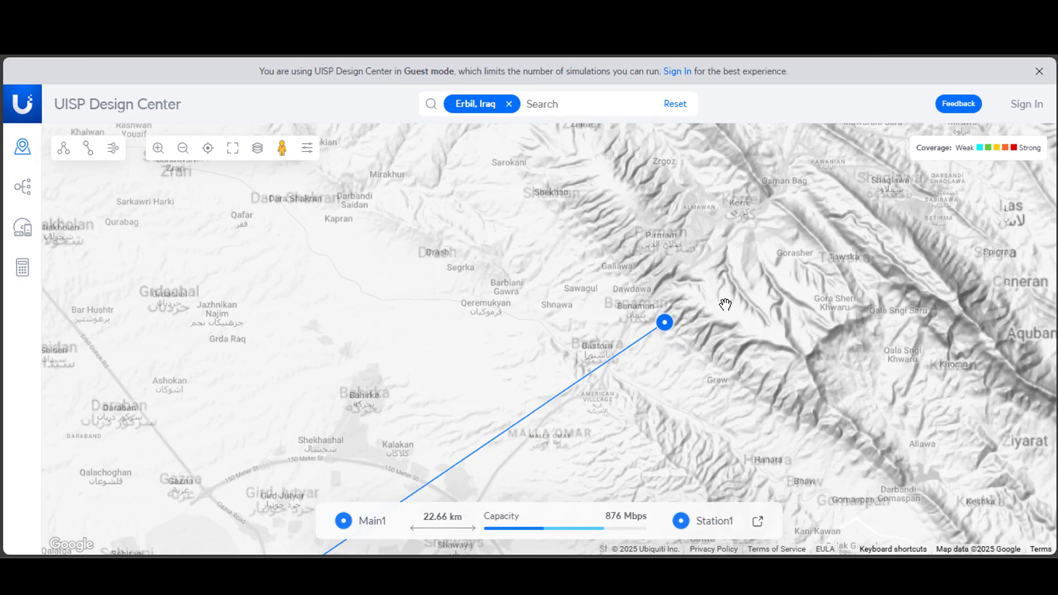
Relocate the station point across the mountains to Shaqlawa.
{"action": "scroll", "coordinate": [753, 372], "scroll_direction": "up", "scroll_amount": 1}
{"action": "left_click_drag", "start_coordinate": [620, 363], "coordinate": [562, 437]}
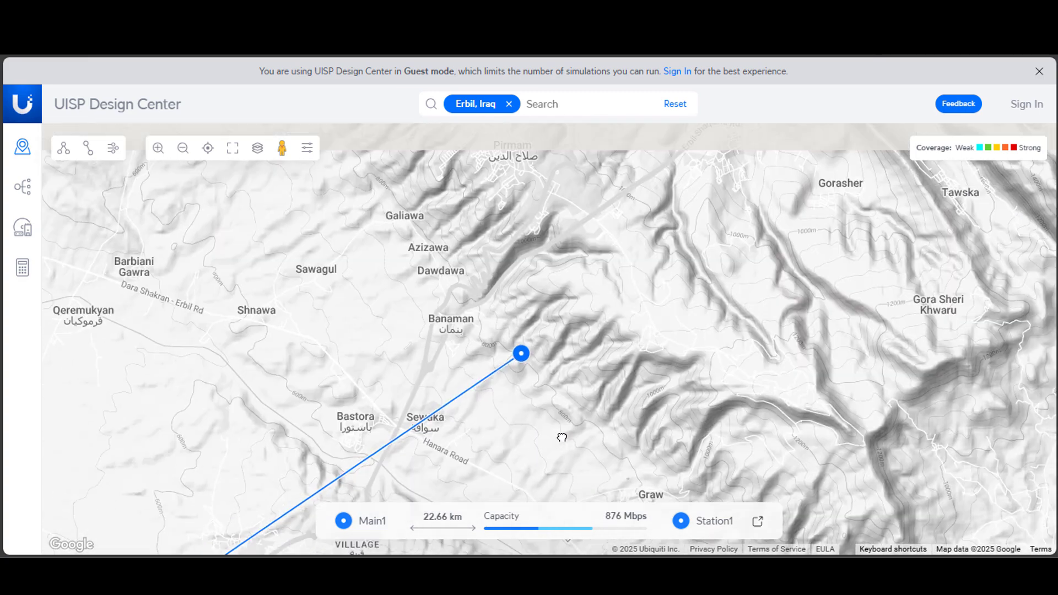
{"action": "left_click_drag", "start_coordinate": [659, 340], "coordinate": [652, 479]}
{"action": "left_click_drag", "start_coordinate": [701, 383], "coordinate": [447, 196]}
{"action": "scroll", "coordinate": [446, 196], "scroll_direction": "down", "scroll_amount": 1}
{"action": "left_click_drag", "start_coordinate": [413, 318], "coordinate": [446, 373]}
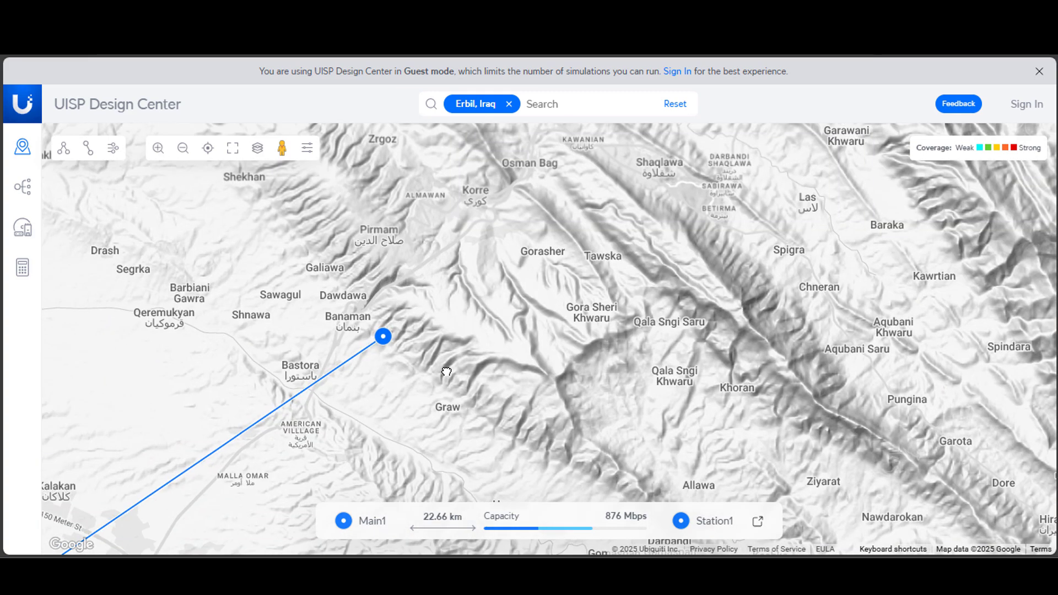
{"action": "left_click_drag", "start_coordinate": [384, 337], "coordinate": [669, 203]}
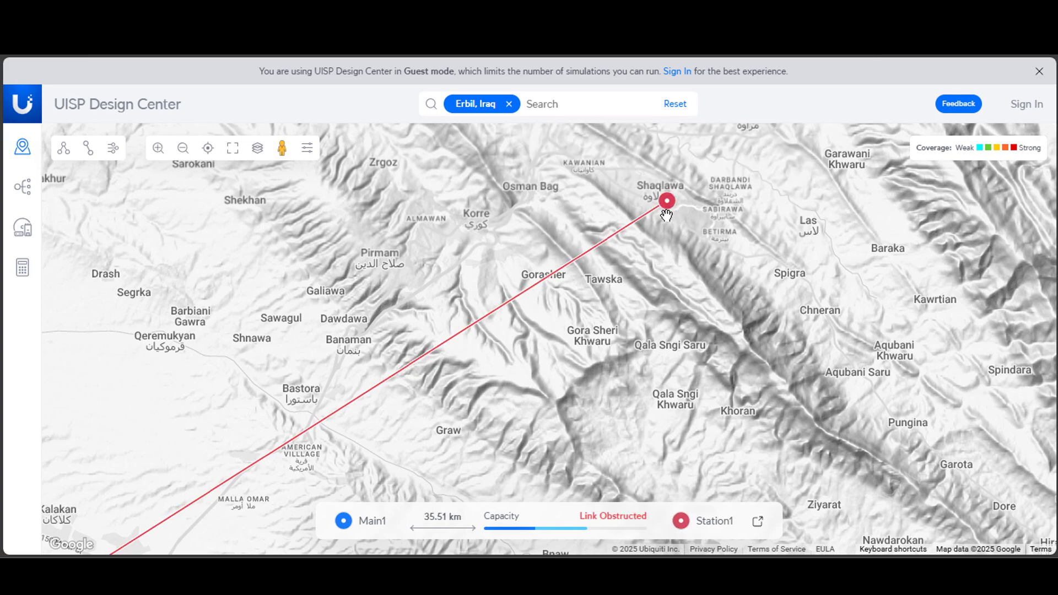
Check the link's main point at Ankawa and open the detailed settings of the PtP link.
{"action": "left_click_drag", "start_coordinate": [501, 434], "coordinate": [780, 284]}
{"action": "left_click_drag", "start_coordinate": [460, 422], "coordinate": [520, 362]}
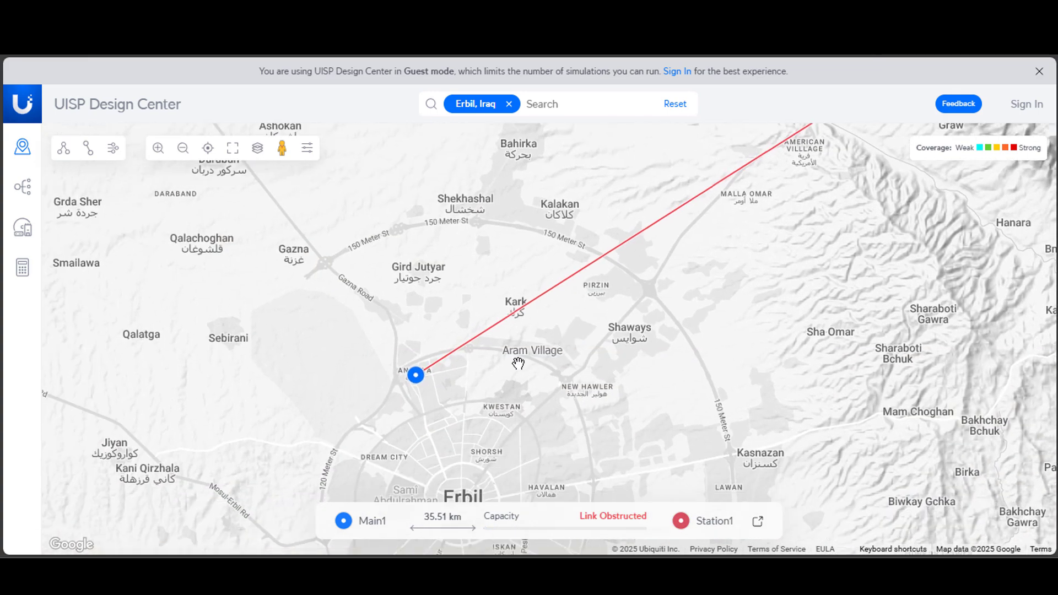
{"action": "scroll", "coordinate": [443, 378], "scroll_direction": "up", "scroll_amount": 1}
{"action": "left_click", "coordinate": [385, 375]}
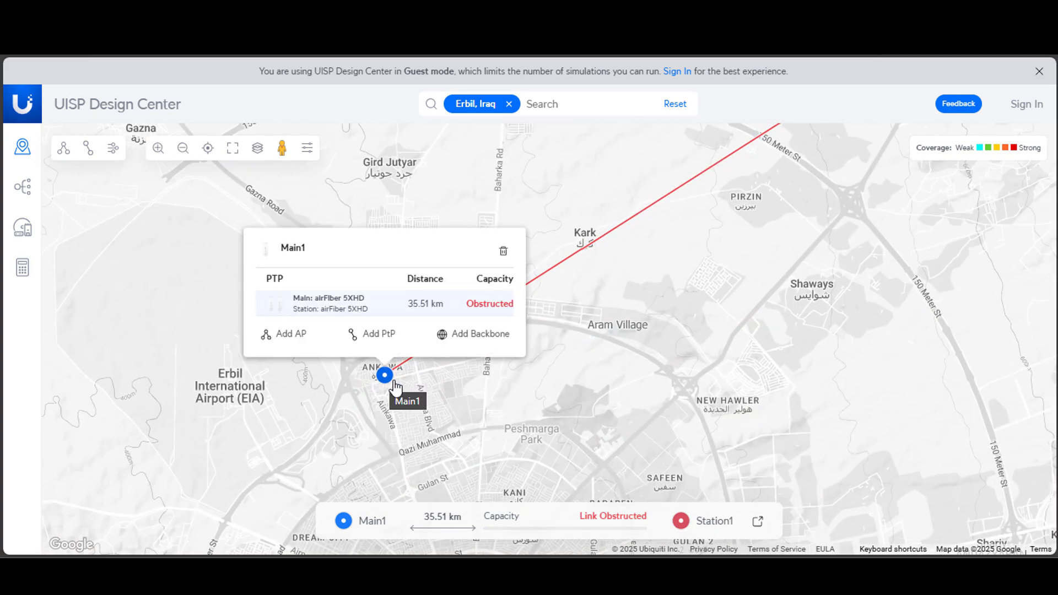
{"action": "left_click", "coordinate": [758, 522]}
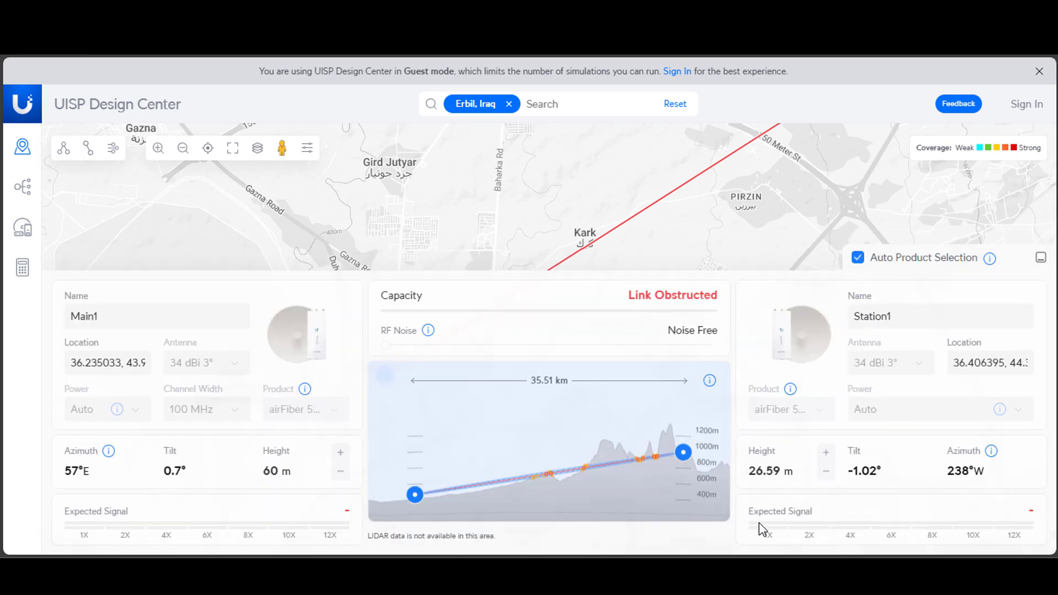
Rename the link's main site from its default name to ANKAWA.
{"action": "double_click", "coordinate": [105, 315]}
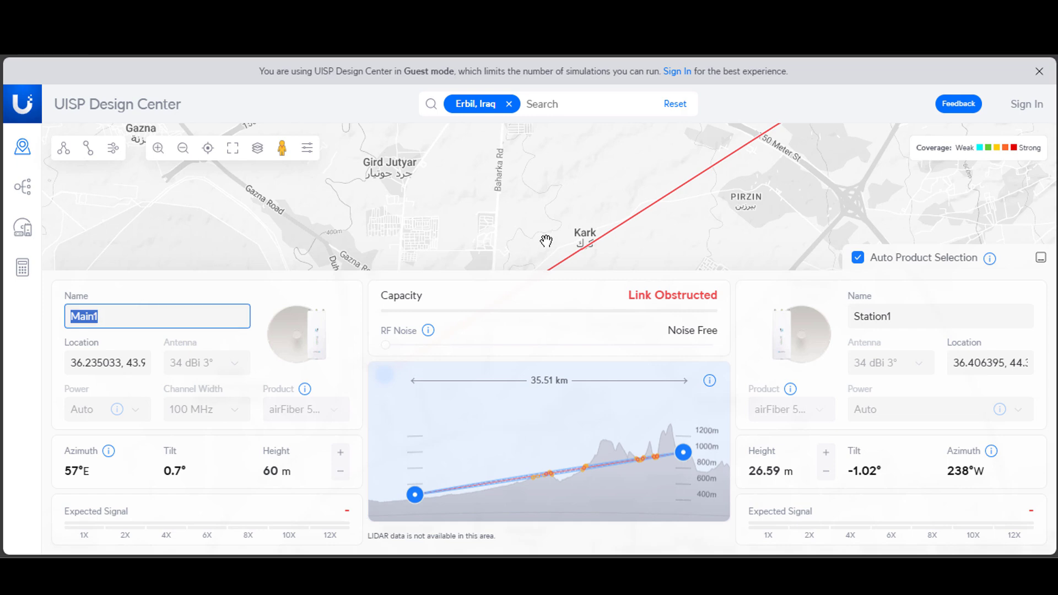
{"action": "mouse_move", "coordinate": [538, 242]}
{"action": "left_mouse_down"}
{"action": "mouse_move", "coordinate": [531, 154]}
{"action": "mouse_move", "coordinate": [551, 139]}
{"action": "left_mouse_up"}
{"action": "left_click_drag", "start_coordinate": [359, 209], "coordinate": [405, 174]}
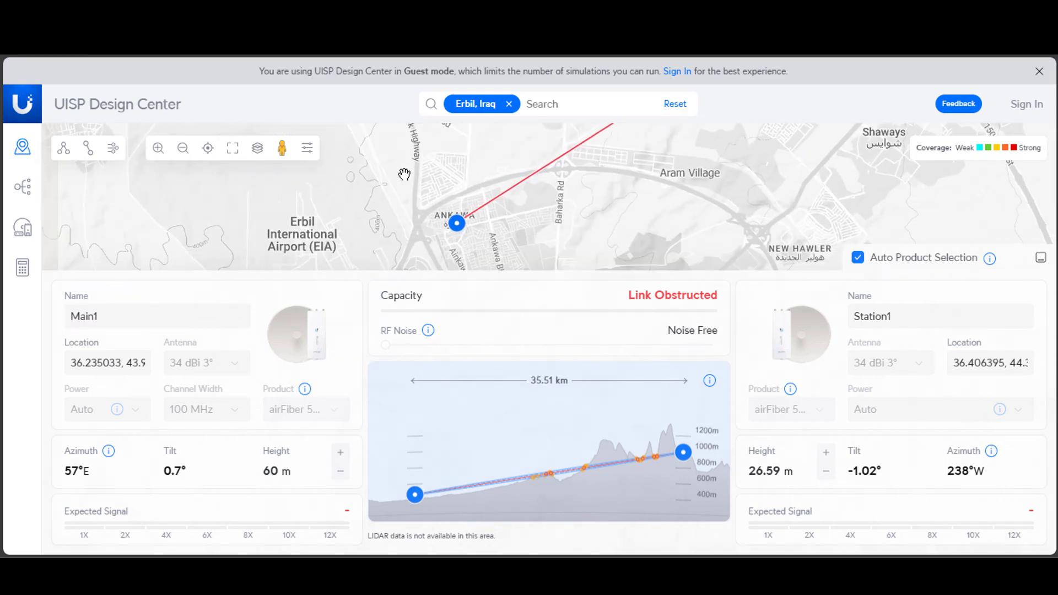
{"action": "double_click", "coordinate": [115, 317]}
{"action": "key", "text": "BackSpace"}
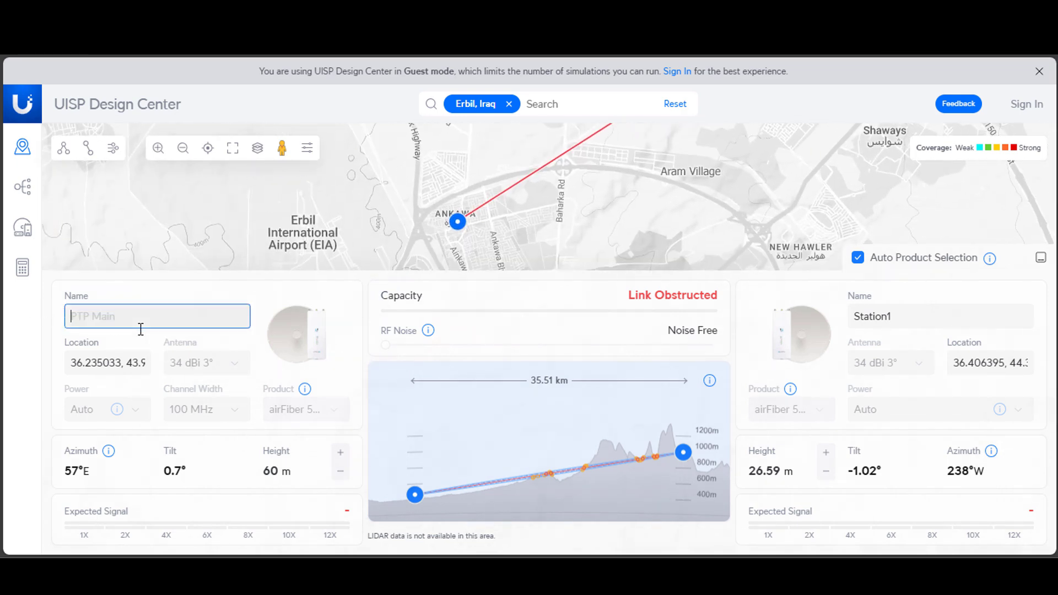
{"action": "type", "text": "ANKAWA"}
Rename the link's station site as SHAQLAWA.
{"action": "left_click", "coordinate": [917, 310]}
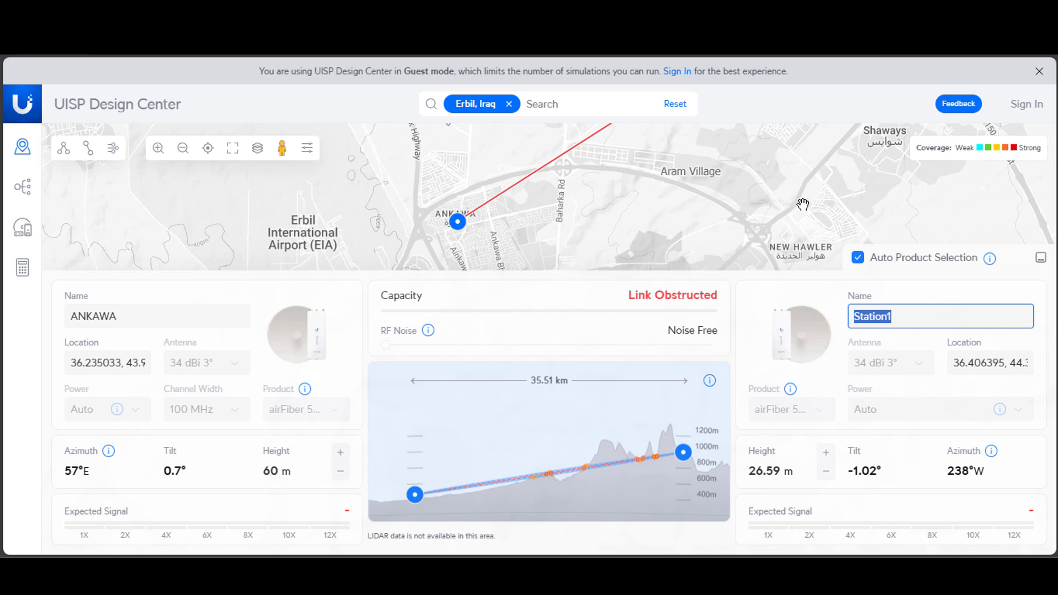
{"action": "type", "text": "SHAQLAWA"}
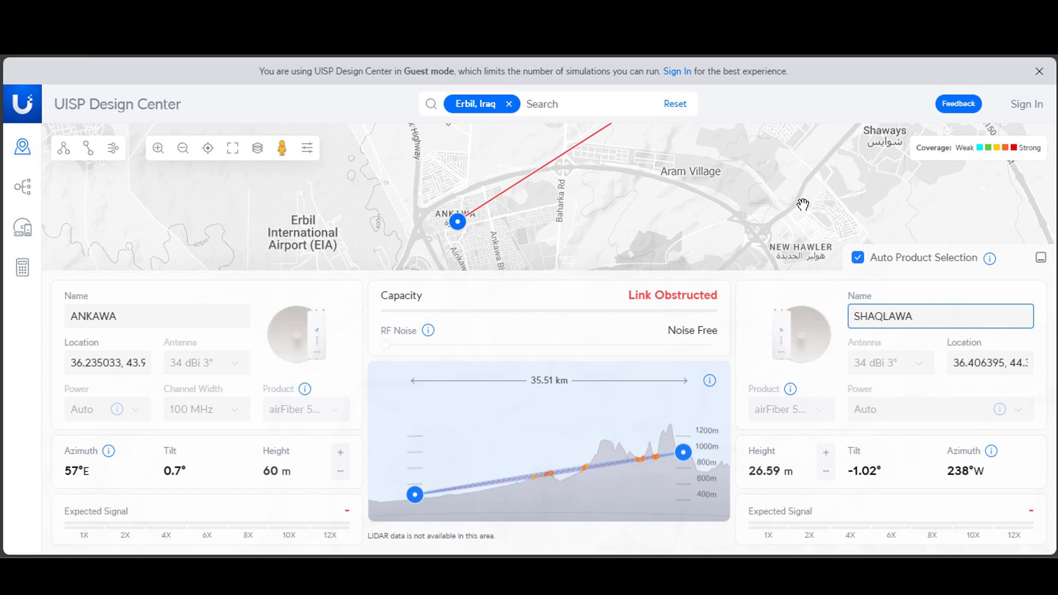
{"action": "left_click", "coordinate": [353, 334]}
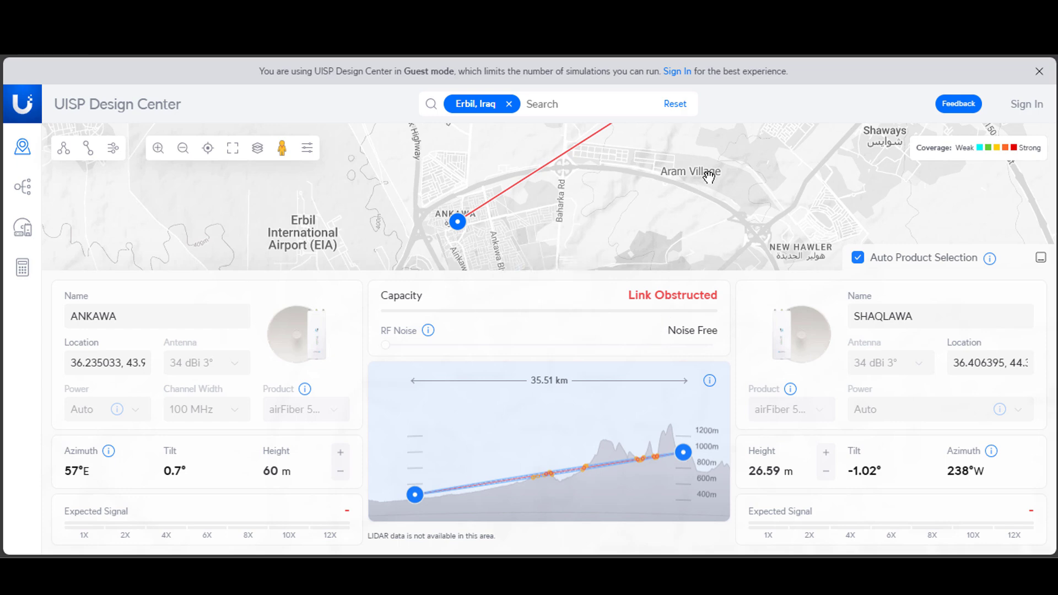
Review the full route between the two sites, its elevation profile and the ANKAWA site's link summary.
{"action": "left_click_drag", "start_coordinate": [719, 125], "coordinate": [524, 197]}
{"action": "scroll", "coordinate": [527, 181], "scroll_direction": "down", "scroll_amount": 1}
{"action": "left_click_drag", "start_coordinate": [665, 189], "coordinate": [654, 273]}
{"action": "scroll", "coordinate": [654, 273], "scroll_direction": "down", "scroll_amount": 3}
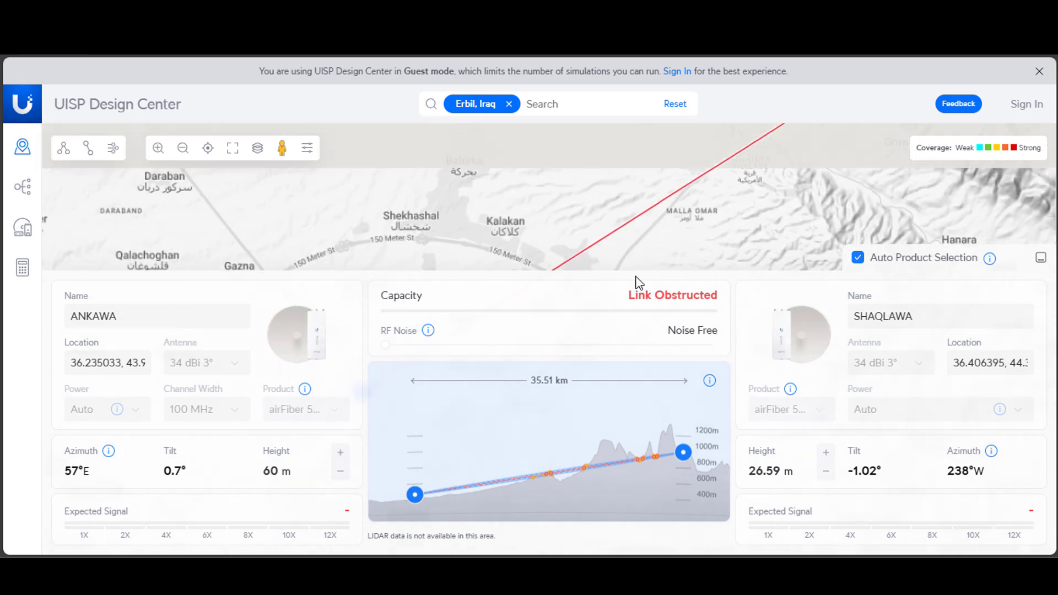
{"action": "left_click_drag", "start_coordinate": [739, 241], "coordinate": [693, 240]}
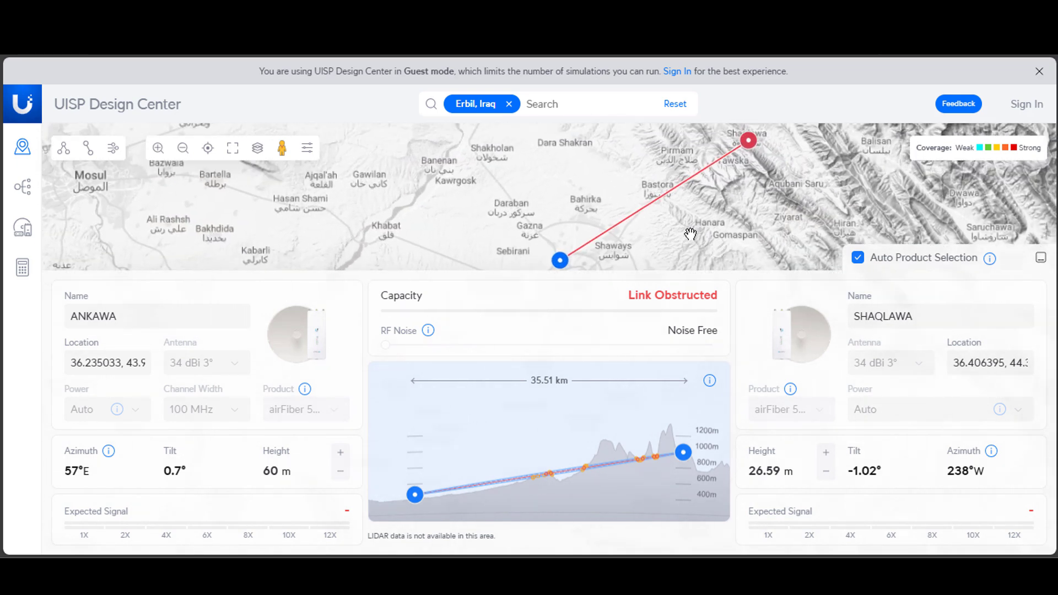
{"action": "mouse_move", "coordinate": [640, 476]}
{"action": "left_click", "coordinate": [561, 262]}
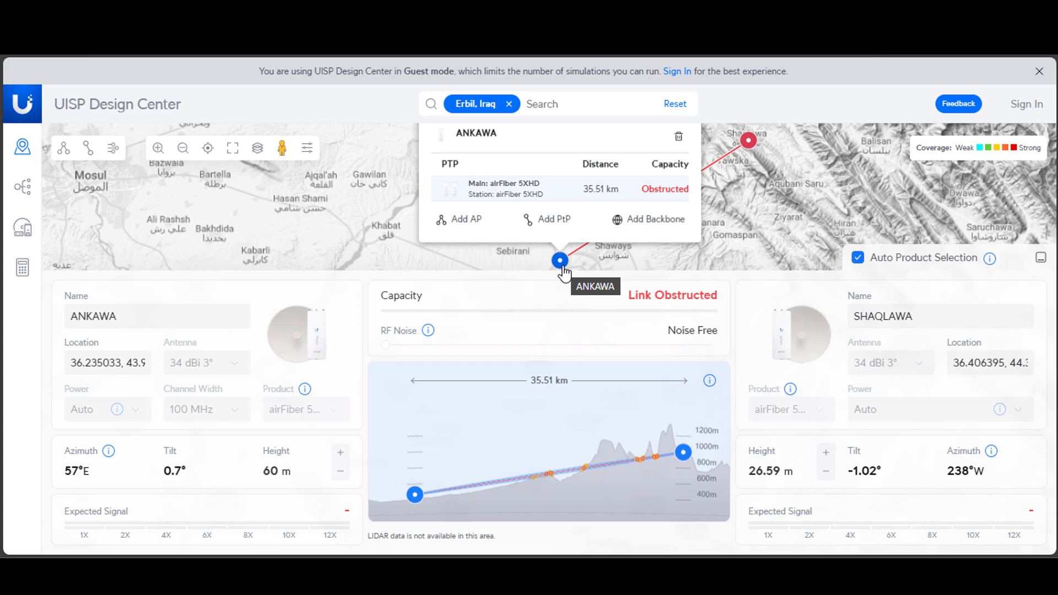
Examine the mountainous terrain that the link crosses between Bastora, Gorasher and Shaqlawa.
{"action": "scroll", "coordinate": [714, 170], "scroll_direction": "up", "scroll_amount": 1}
{"action": "scroll", "coordinate": [737, 203], "scroll_direction": "down", "scroll_amount": 1}
{"action": "left_click_drag", "start_coordinate": [738, 203], "coordinate": [712, 183]}
{"action": "scroll", "coordinate": [712, 183], "scroll_direction": "up", "scroll_amount": 1}
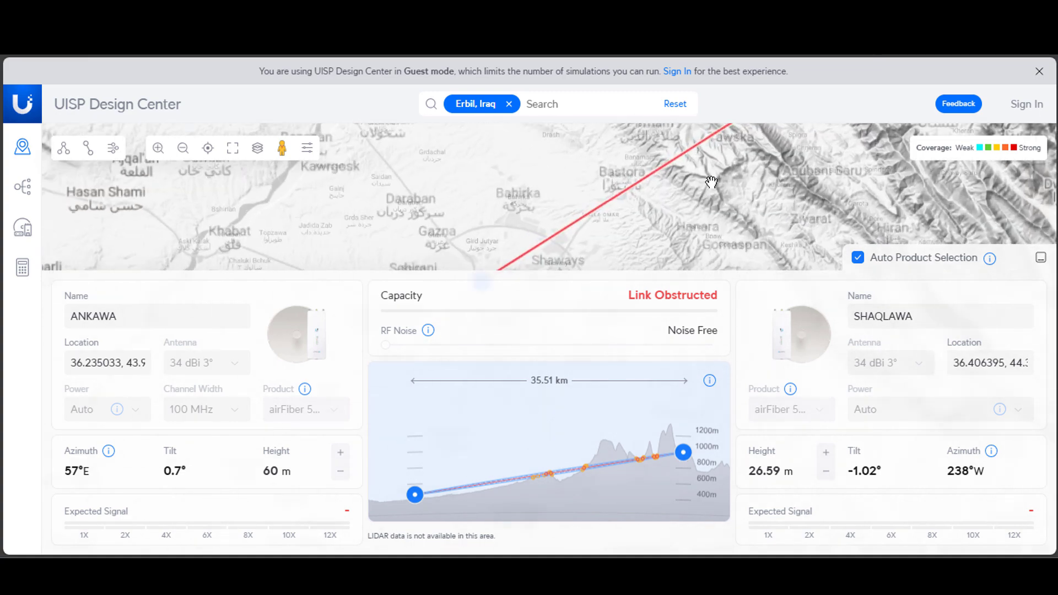
{"action": "scroll", "coordinate": [705, 199], "scroll_direction": "down", "scroll_amount": 2}
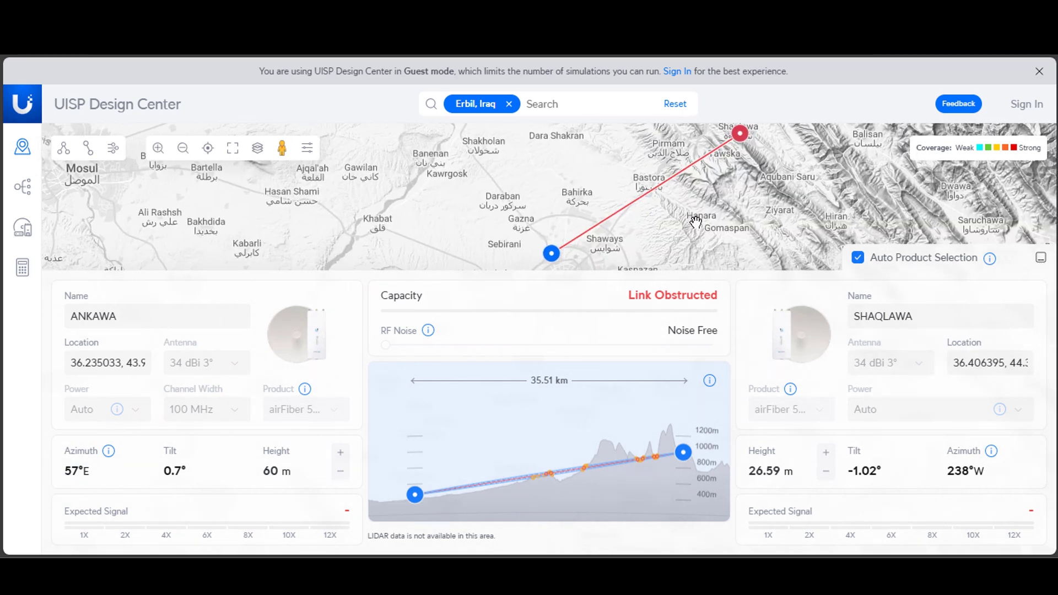
{"action": "left_click_drag", "start_coordinate": [697, 231], "coordinate": [675, 224]}
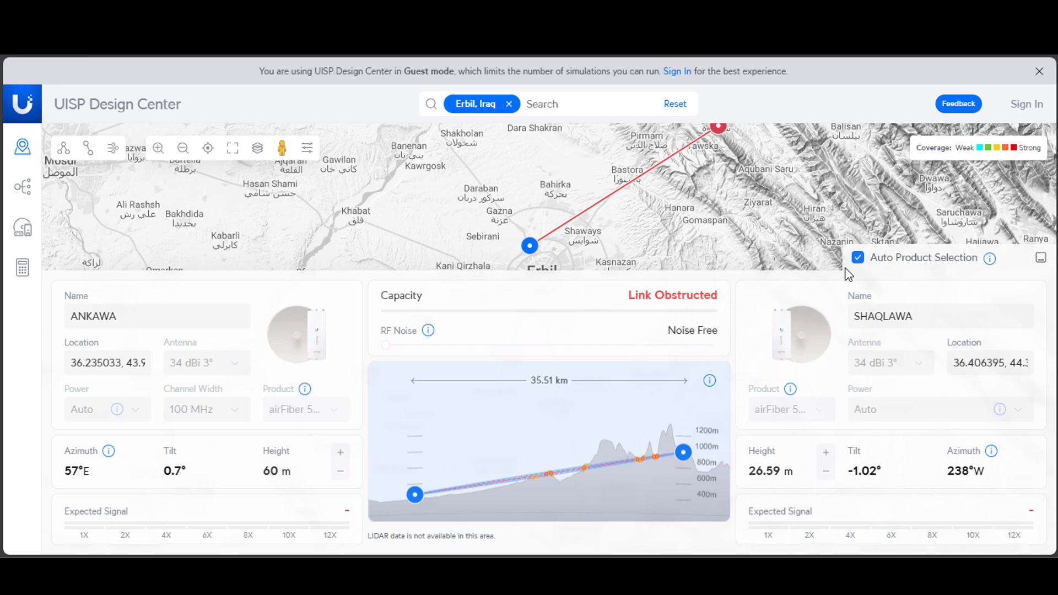
{"action": "mouse_move", "coordinate": [652, 432]}
{"action": "left_click_drag", "start_coordinate": [715, 148], "coordinate": [674, 189]}
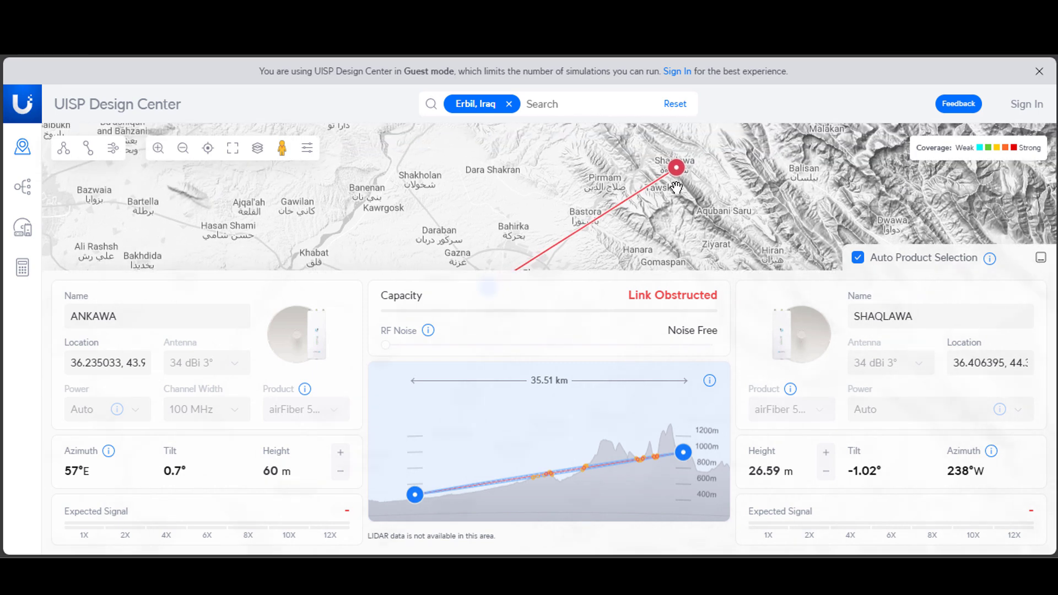
{"action": "scroll", "coordinate": [676, 188], "scroll_direction": "up", "scroll_amount": 1}
{"action": "scroll", "coordinate": [668, 190], "scroll_direction": "up", "scroll_amount": 1}
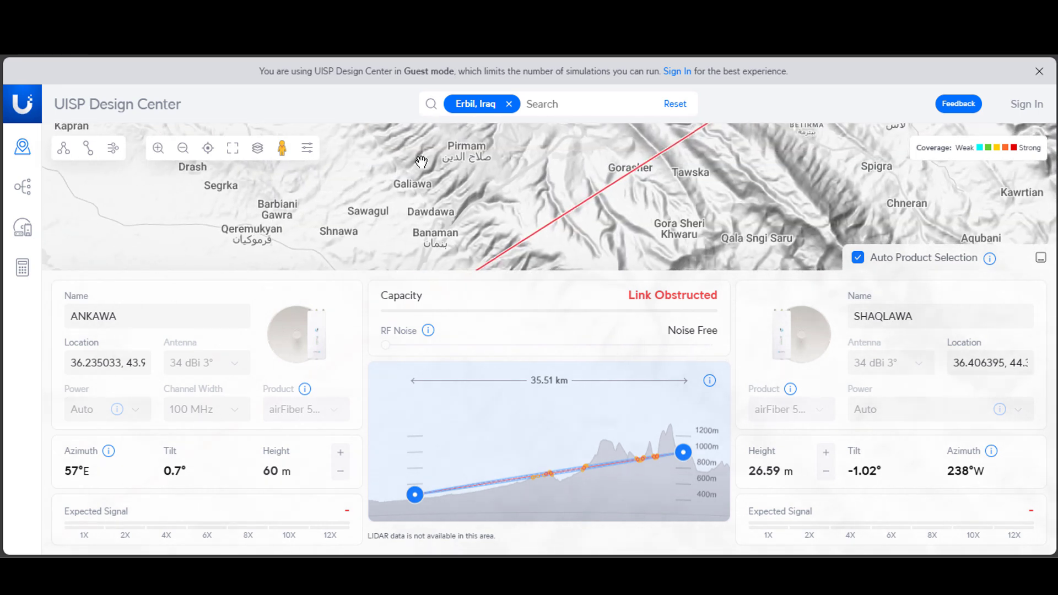
{"action": "left_click_drag", "start_coordinate": [589, 246], "coordinate": [556, 183]}
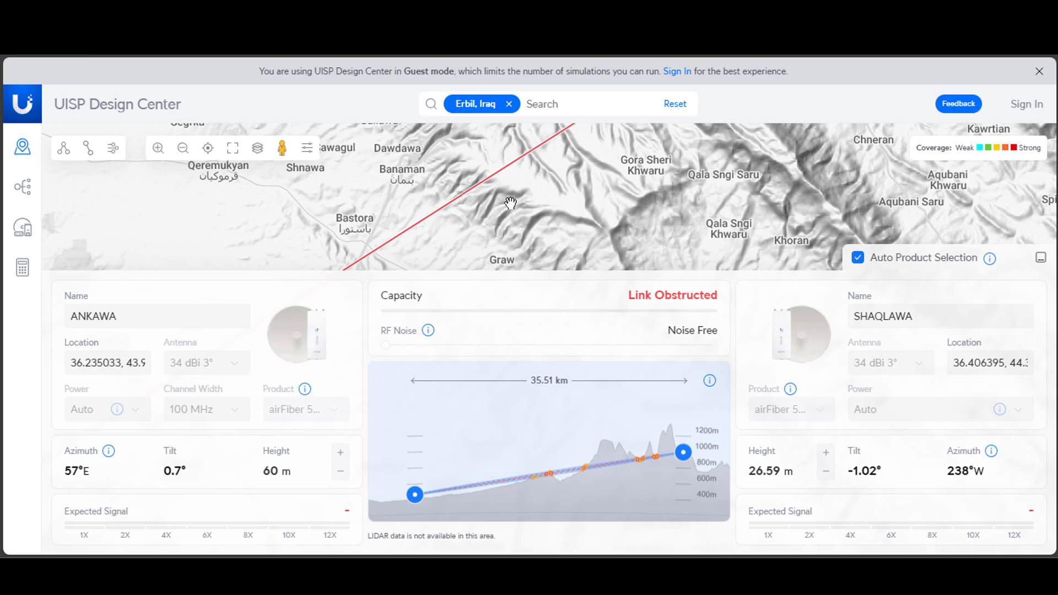
{"action": "left_click_drag", "start_coordinate": [573, 212], "coordinate": [551, 242]}
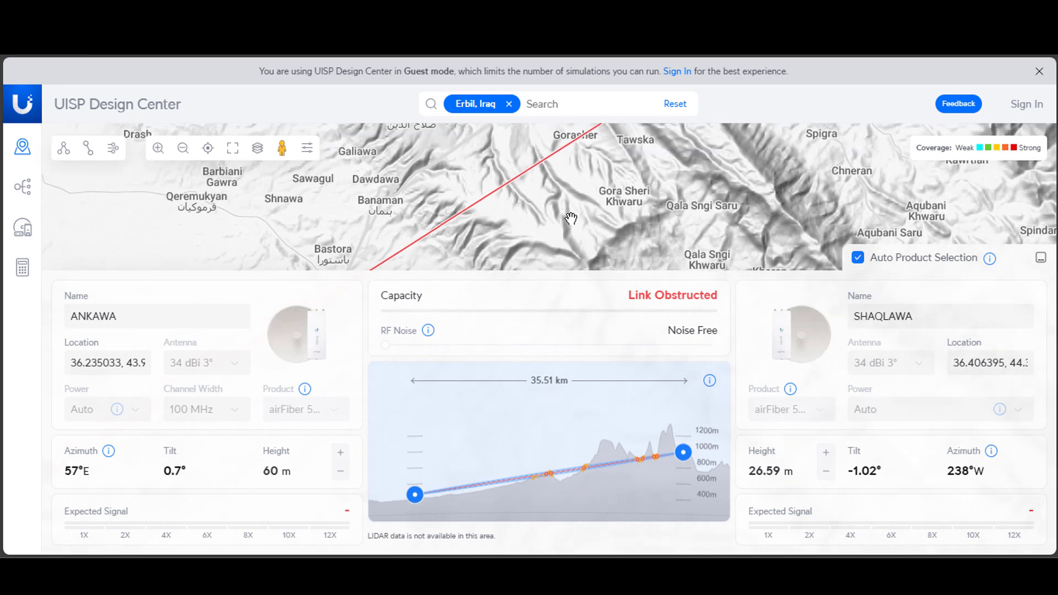
{"action": "left_click_drag", "start_coordinate": [589, 199], "coordinate": [592, 238]}
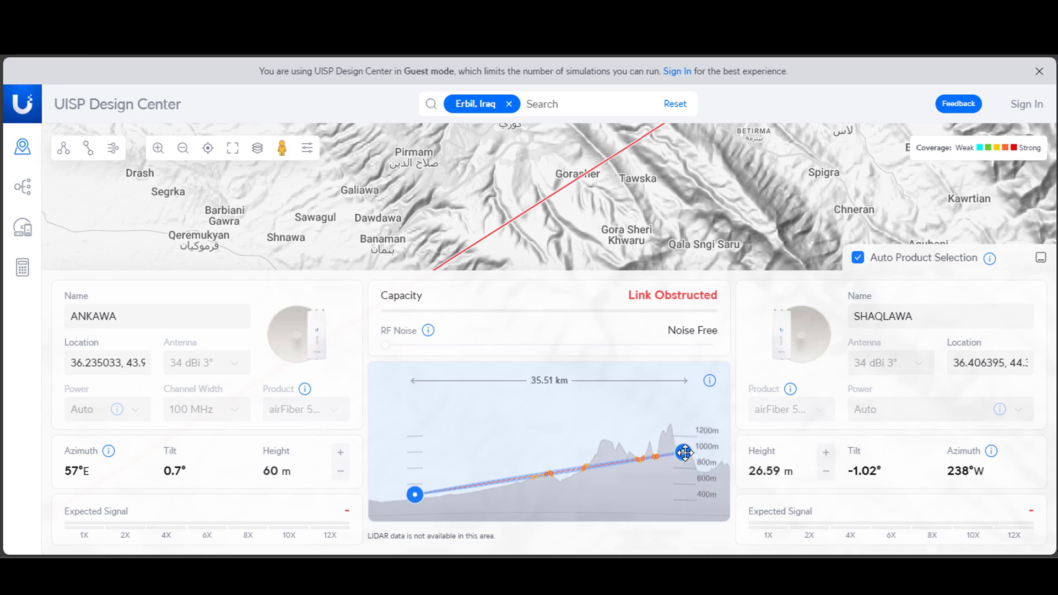
Raise the SHAQLAWA antenna height to about 548.1 m in the elevation profile so the link clears the mountains.
{"action": "left_click_drag", "start_coordinate": [685, 453], "coordinate": [684, 413]}
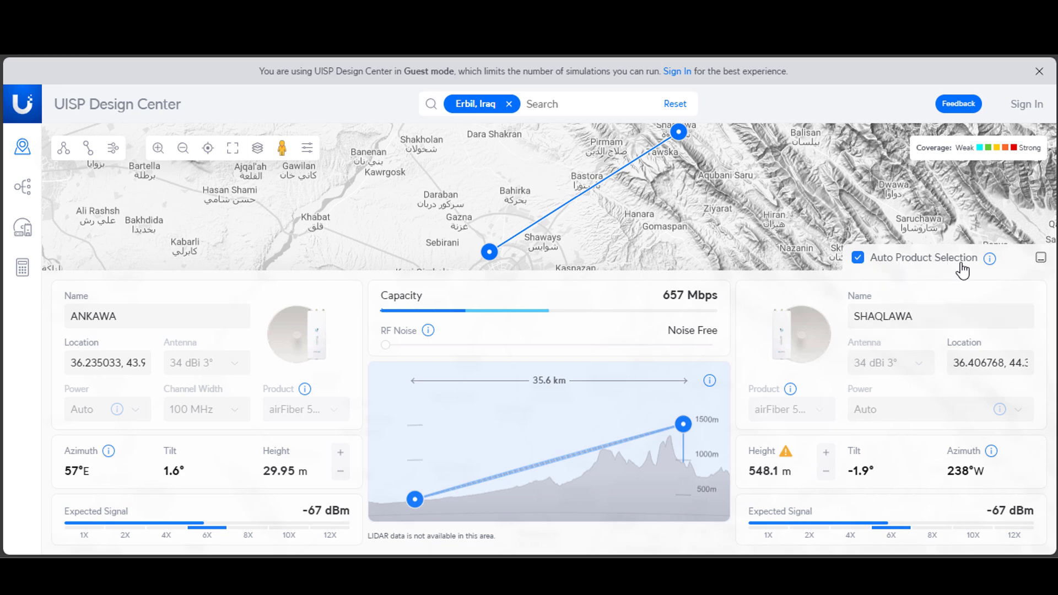
{"action": "mouse_move", "coordinate": [995, 263]}
{"action": "scroll", "coordinate": [693, 168], "scroll_direction": "down", "scroll_amount": 2}
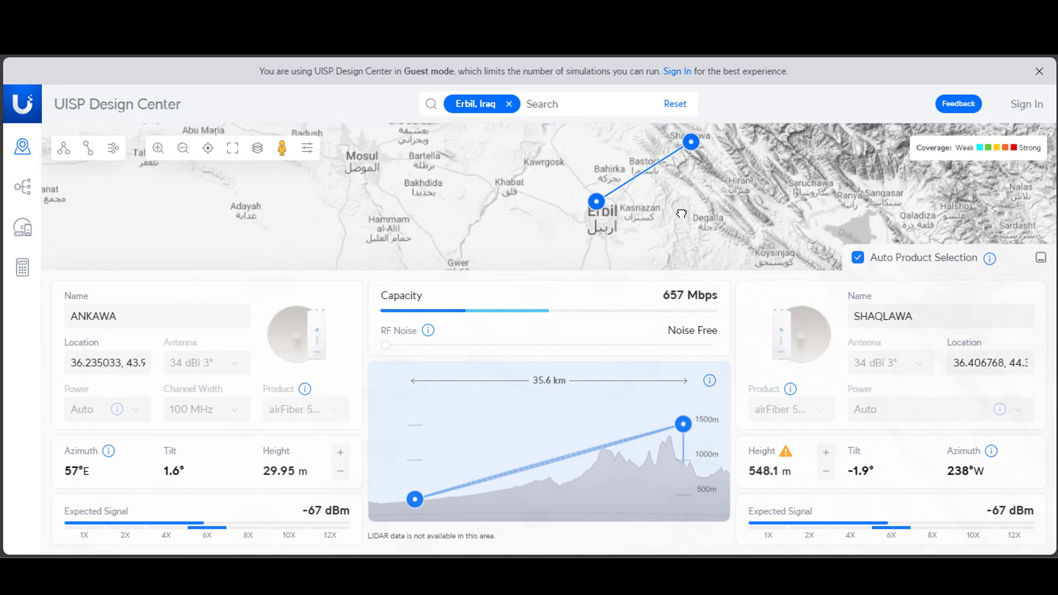
Move the SHAQLAWA station on the map to near Kasnazan, about 13.1 km from ANKAWA.
{"action": "mouse_move", "coordinate": [683, 145]}
{"action": "left_mouse_down"}
{"action": "mouse_move", "coordinate": [652, 200]}
{"action": "mouse_move", "coordinate": [626, 219]}
{"action": "left_mouse_up"}
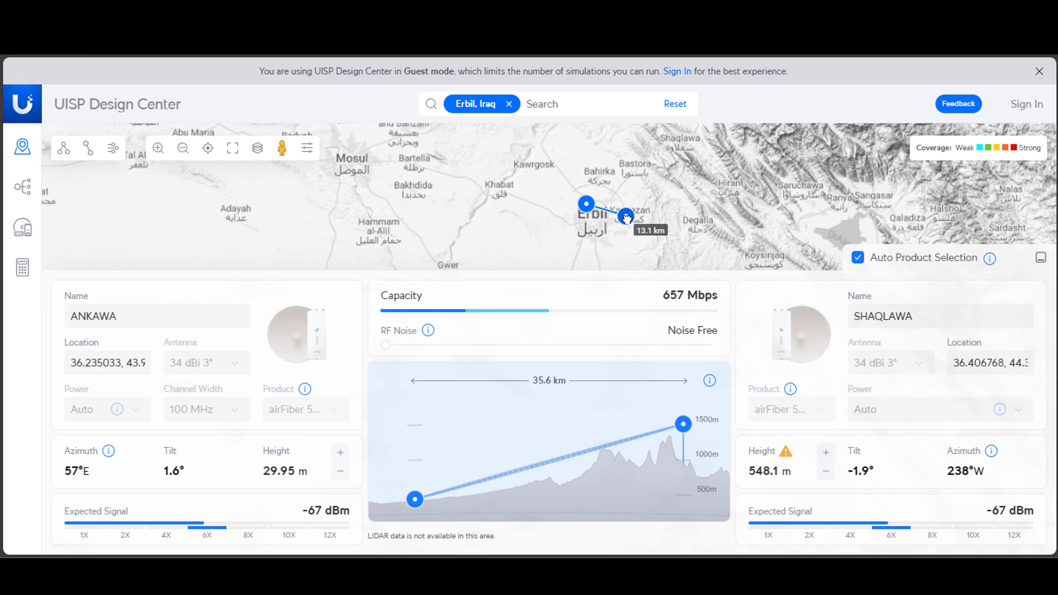
{"action": "left_click_drag", "start_coordinate": [627, 219], "coordinate": [626, 217]}
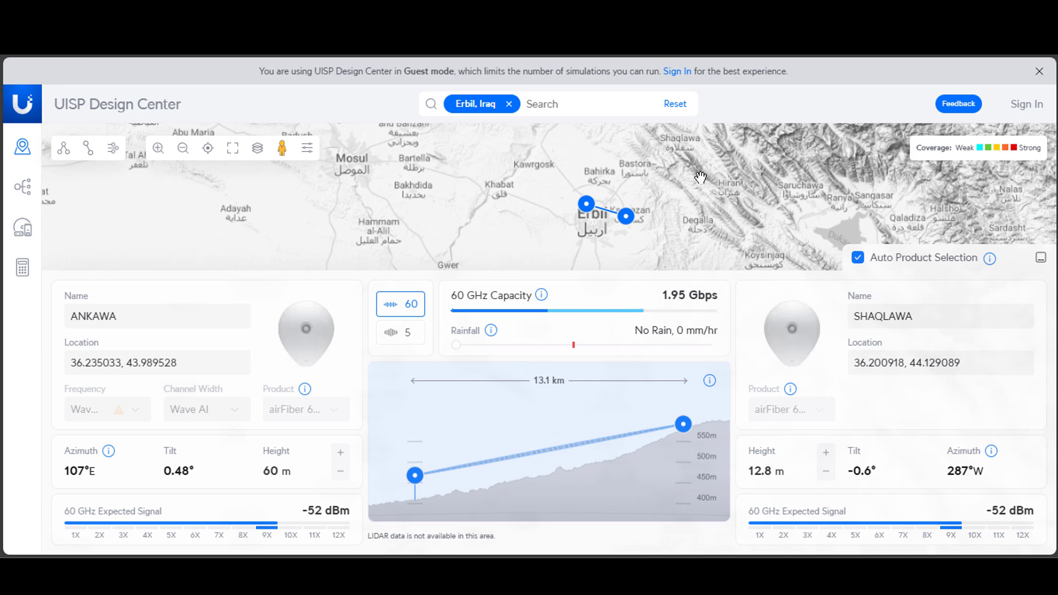
Move the station back to Shaqlawa, about 35.5 km from ANKAWA, and raise its antenna height to about 583 m.
{"action": "mouse_move", "coordinate": [644, 195]}
{"action": "left_mouse_down"}
{"action": "mouse_move", "coordinate": [605, 234]}
{"action": "mouse_move", "coordinate": [614, 177]}
{"action": "mouse_move", "coordinate": [626, 168]}
{"action": "mouse_move", "coordinate": [631, 229]}
{"action": "mouse_move", "coordinate": [645, 186]}
{"action": "left_mouse_up"}
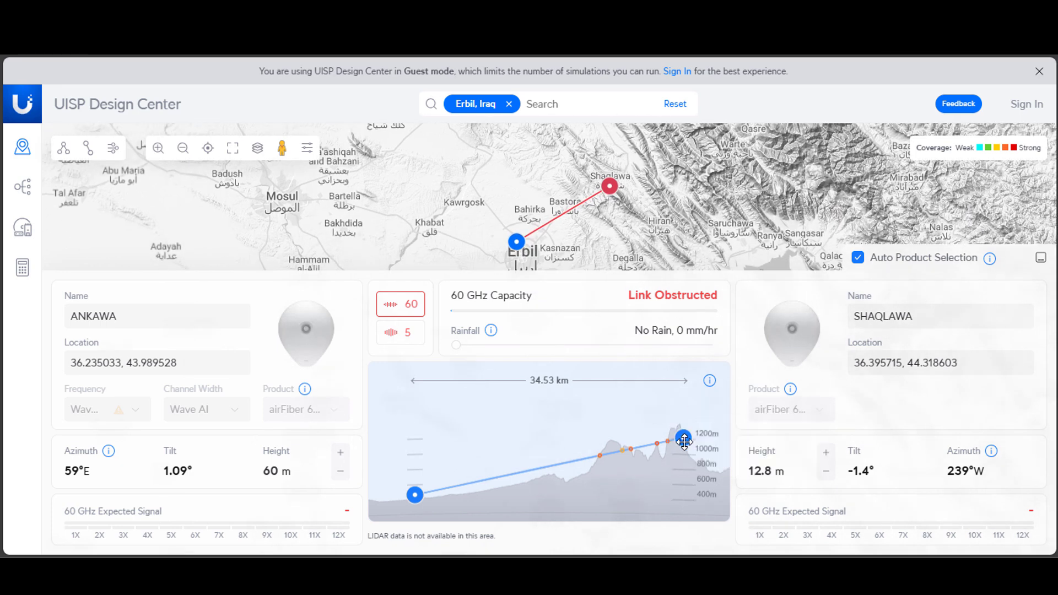
{"action": "mouse_move", "coordinate": [684, 441]}
{"action": "left_mouse_down"}
{"action": "mouse_move", "coordinate": [683, 407]}
{"action": "mouse_move", "coordinate": [684, 422]}
{"action": "mouse_move", "coordinate": [680, 414]}
{"action": "left_mouse_up"}
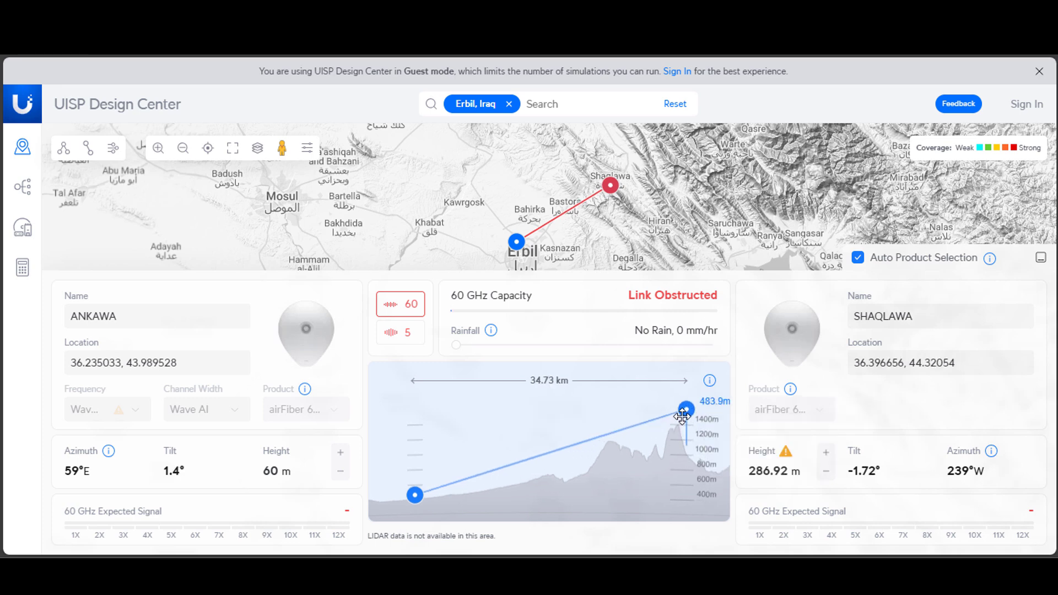
{"action": "left_click_drag", "start_coordinate": [682, 416], "coordinate": [683, 416]}
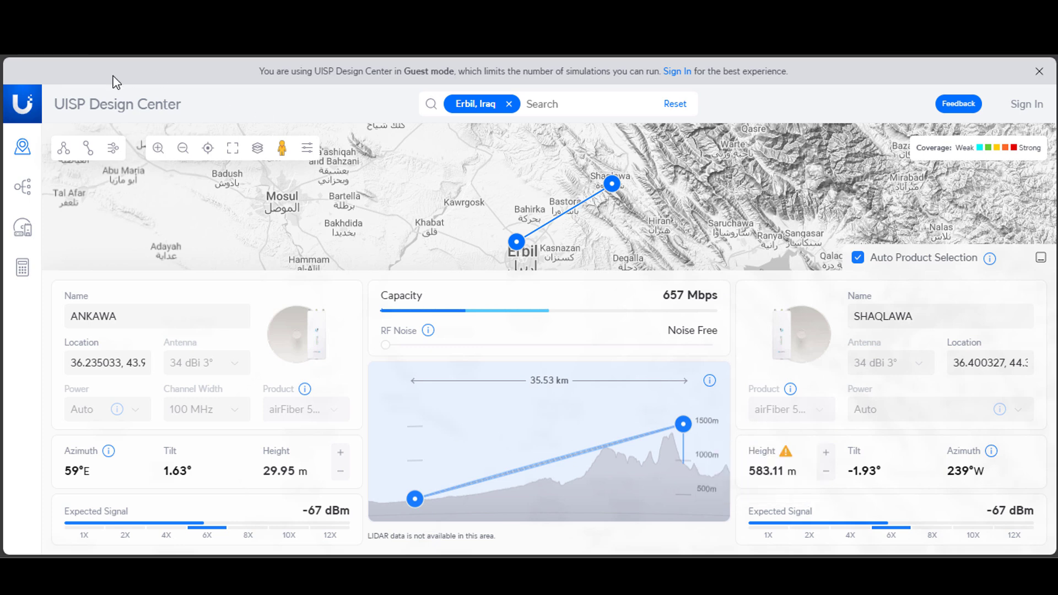
Review the network topology of the ANKAWA–SHAQLAWA link with the link details collapsed.
{"action": "left_click", "coordinate": [21, 189]}
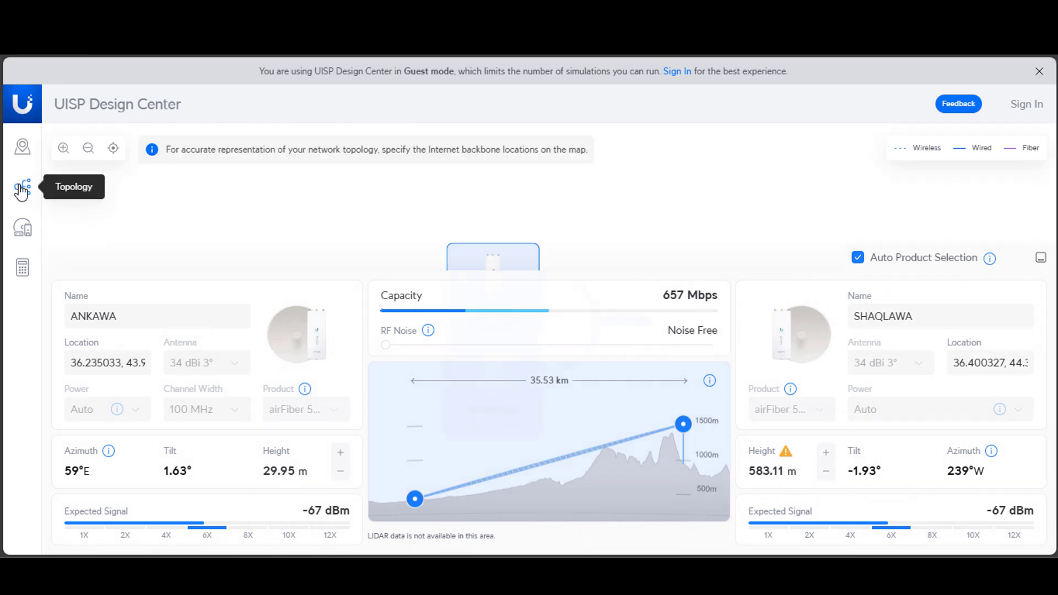
{"action": "left_click", "coordinate": [1040, 259]}
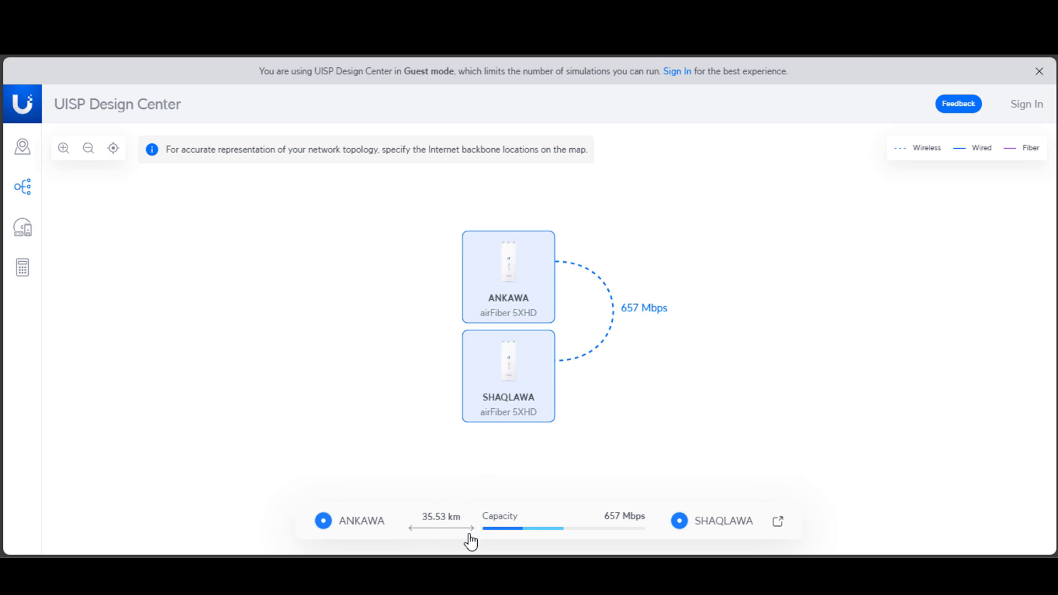
{"action": "mouse_move", "coordinate": [561, 530]}
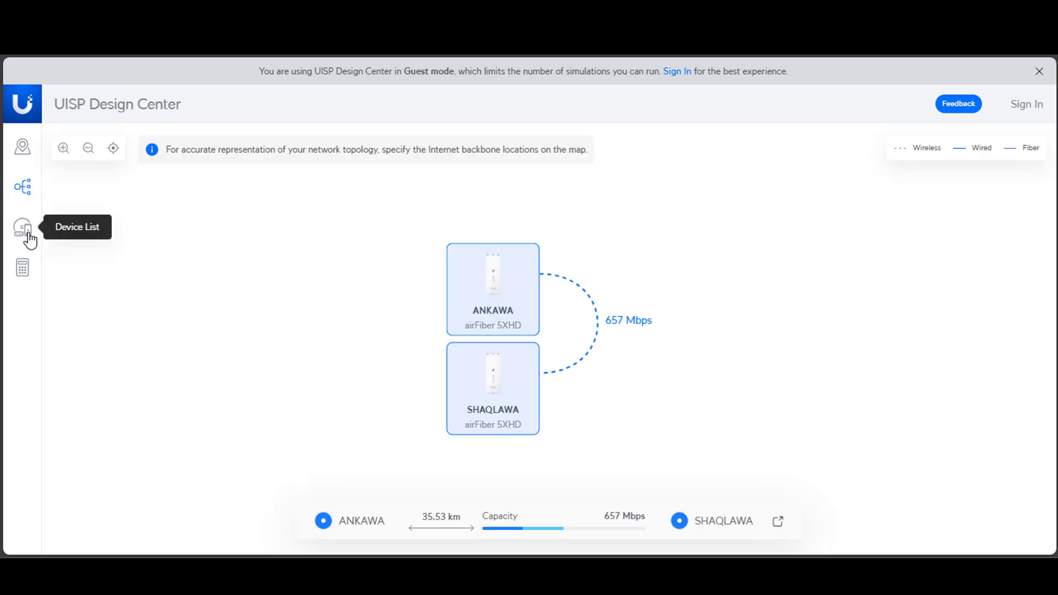
Review the airFiber 5XHD entry in the device list, trying an AF-5G34-S45 quantity of 1 and restoring it to 2.
{"action": "left_click", "coordinate": [27, 237]}
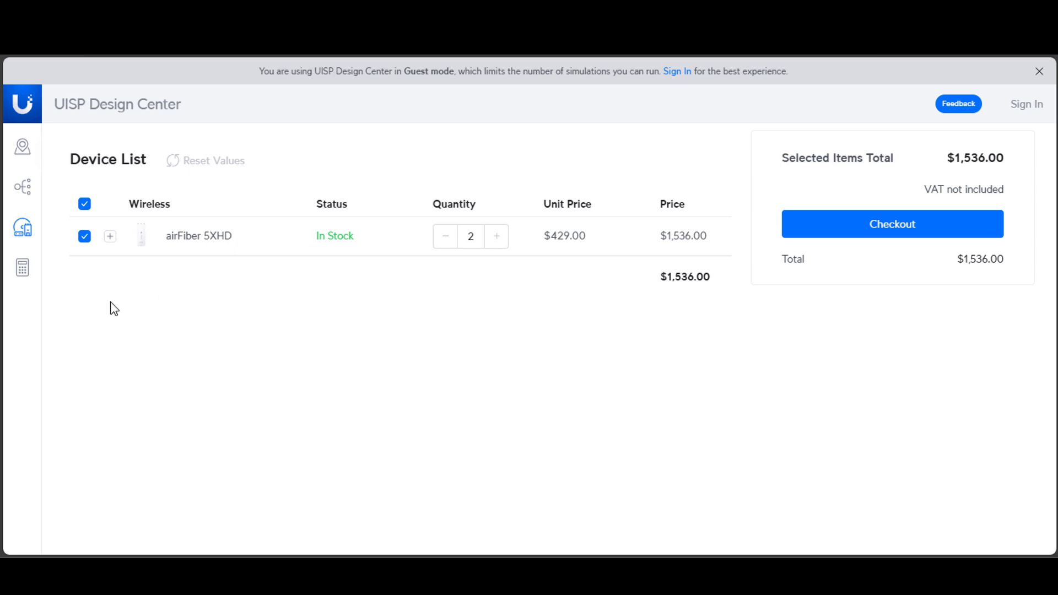
{"action": "left_click", "coordinate": [110, 236]}
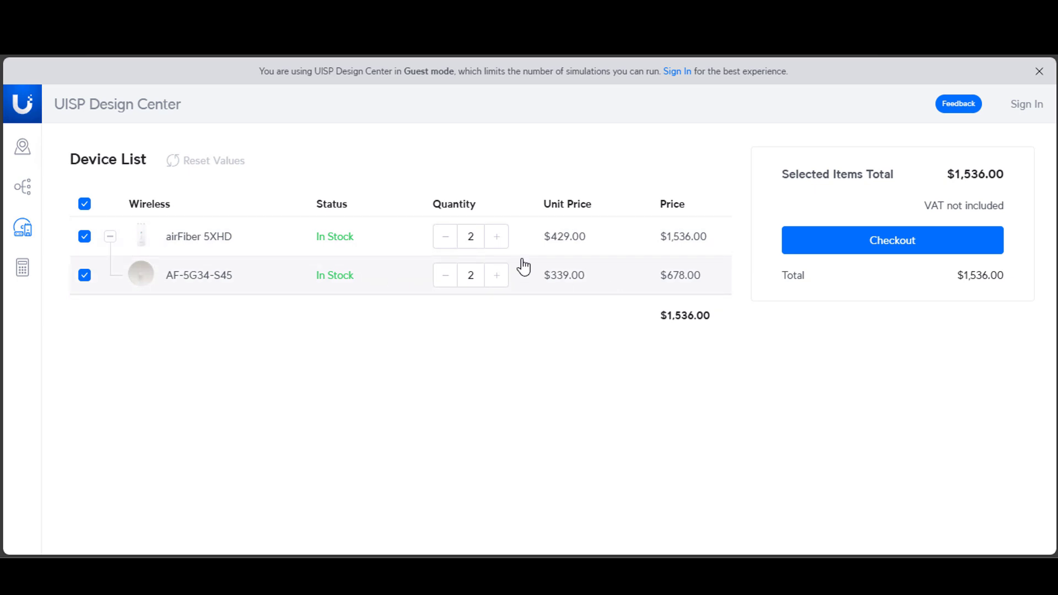
{"action": "left_click", "coordinate": [448, 275]}
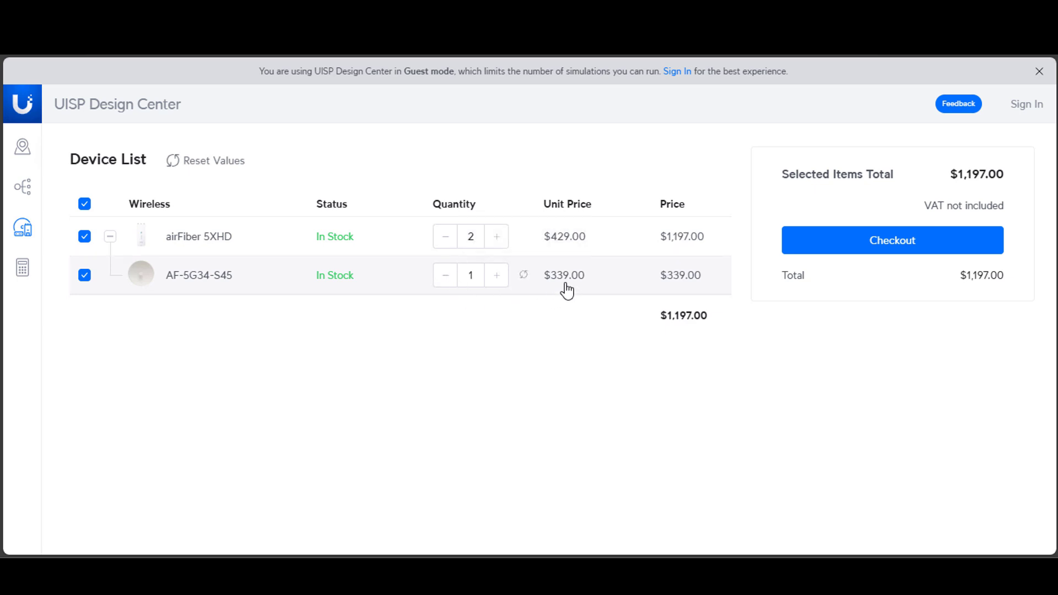
{"action": "left_click", "coordinate": [496, 281]}
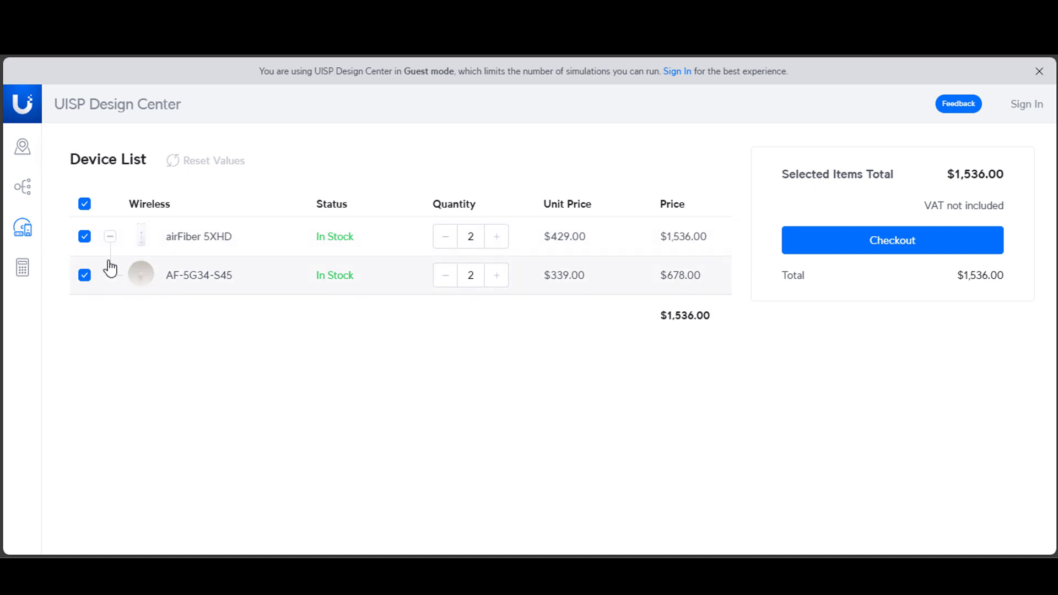
{"action": "left_click", "coordinate": [110, 238]}
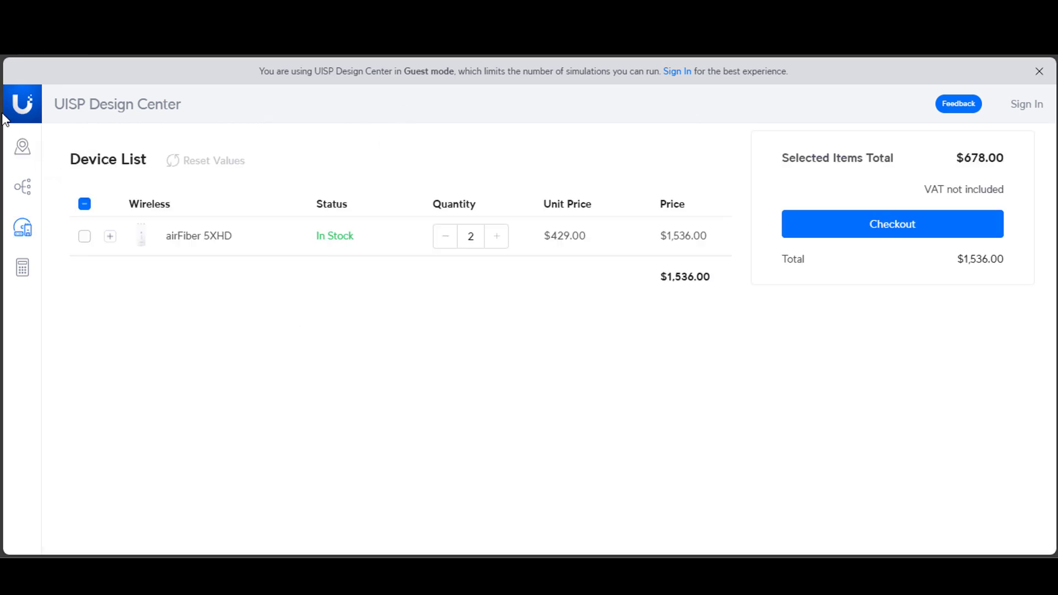
Return to the map and check the link summaries of the ANKAWA and SHAQLAWA sites.
{"action": "left_click", "coordinate": [22, 145]}
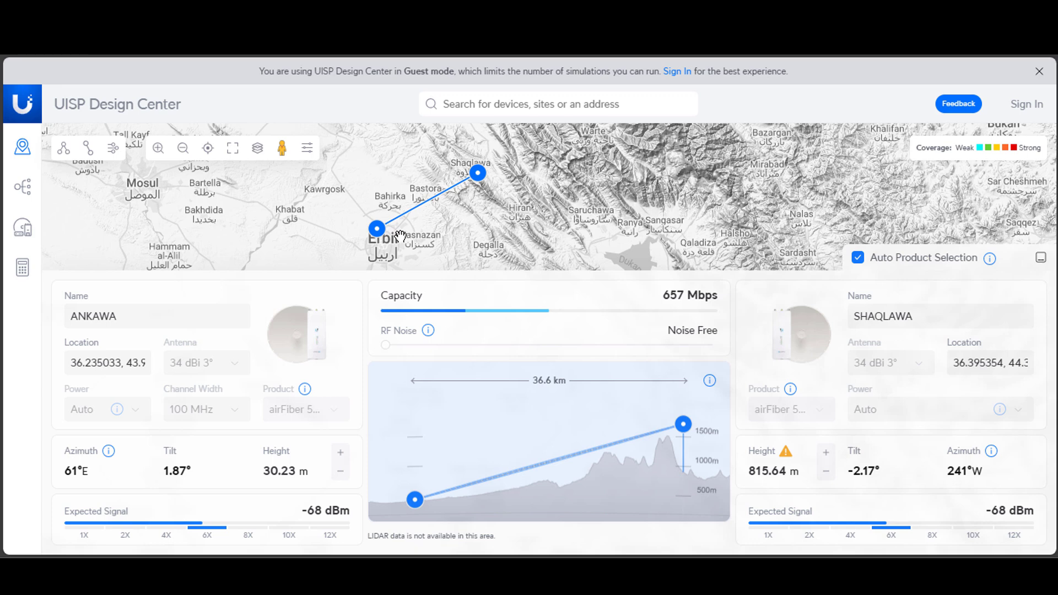
{"action": "left_click", "coordinate": [382, 234]}
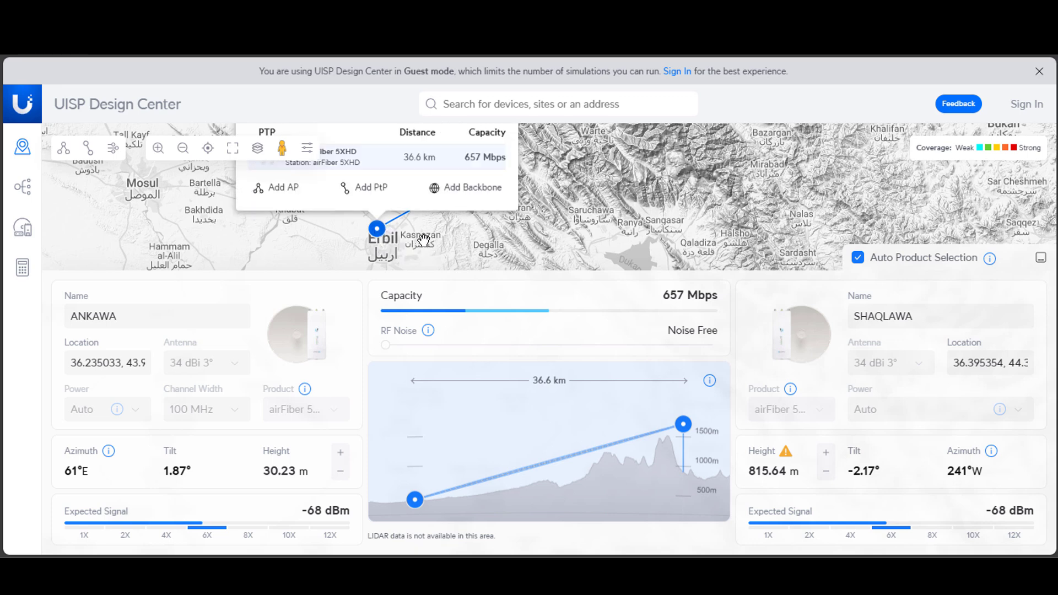
{"action": "left_click", "coordinate": [478, 175]}
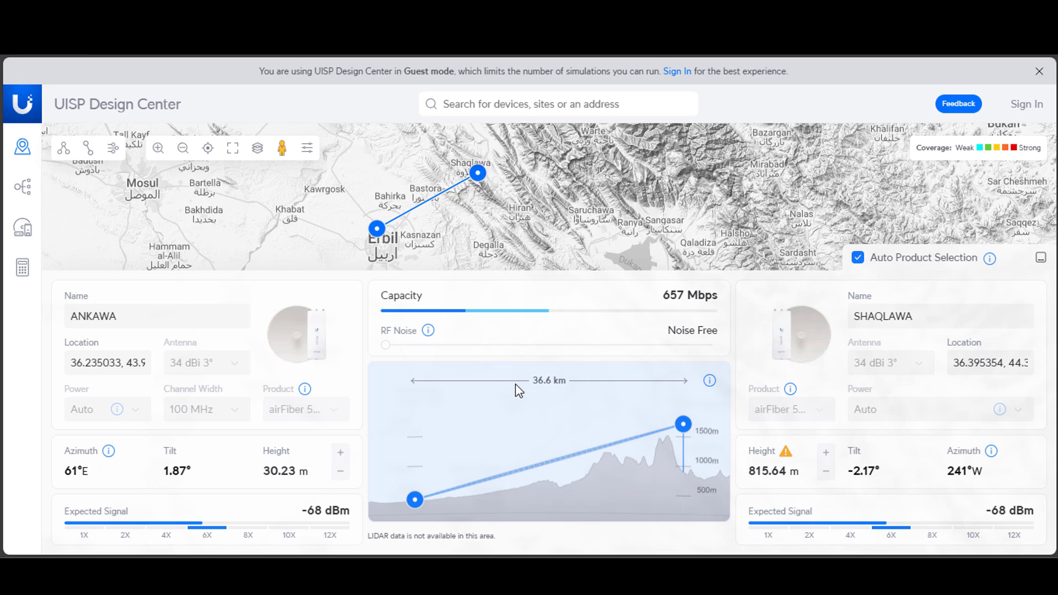
Return to the device list and copy the airFiber 5XHD radio's product name.
{"action": "left_click", "coordinate": [12, 194]}
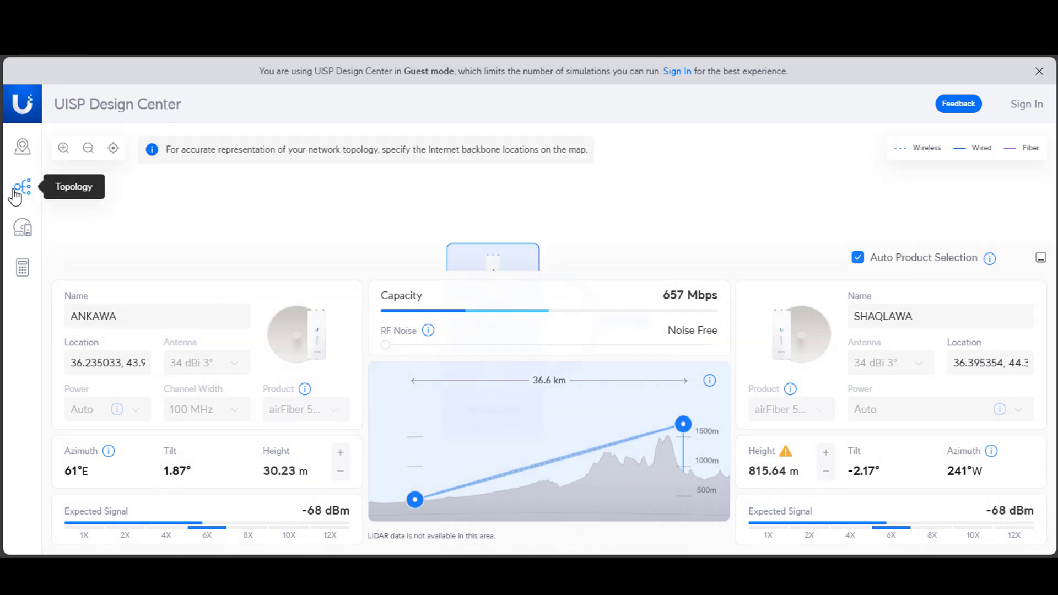
{"action": "left_click", "coordinate": [32, 236]}
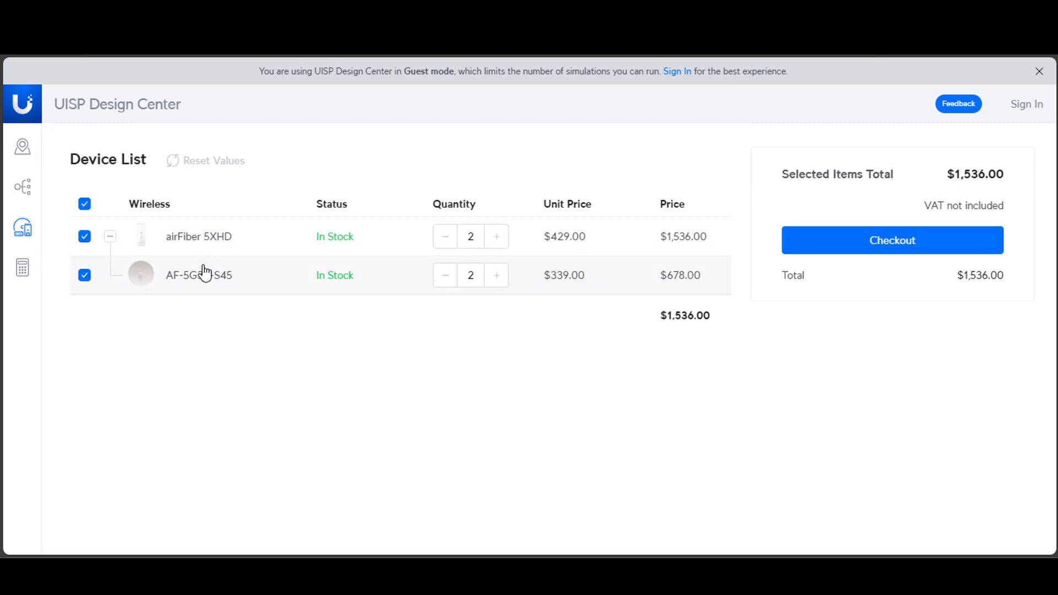
{"action": "left_click_drag", "start_coordinate": [164, 236], "coordinate": [224, 244]}
{"action": "right_click", "coordinate": [220, 238]}
{"action": "left_click", "coordinate": [243, 250]}
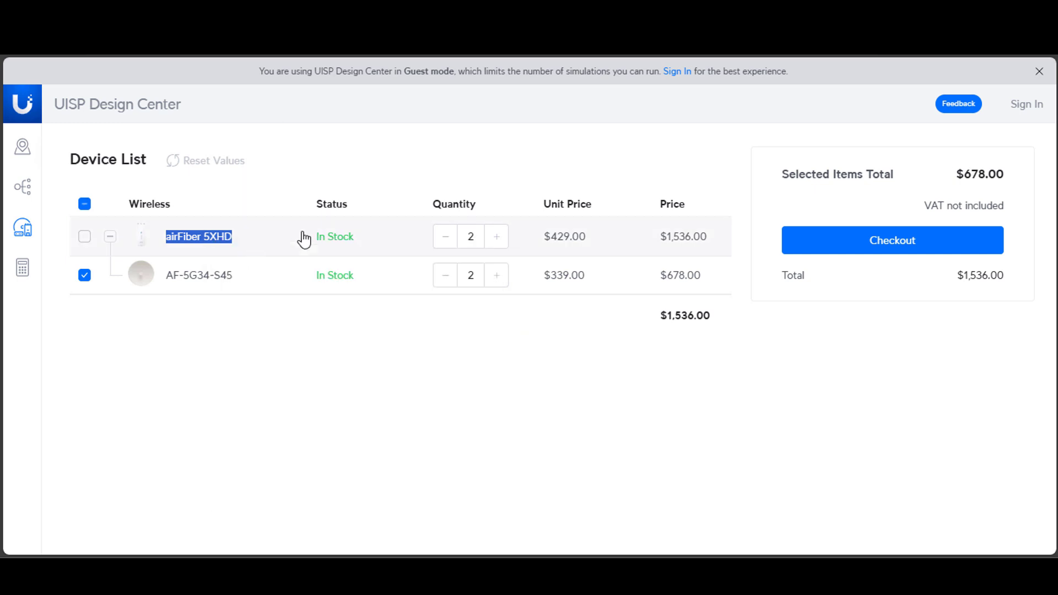
Switch to the Bing results for "airfiber 5xhd install guide" and open Ubiquiti's airFiber 5XHD Installation Guide.
{"action": "left_click", "coordinate": [515, 14]}
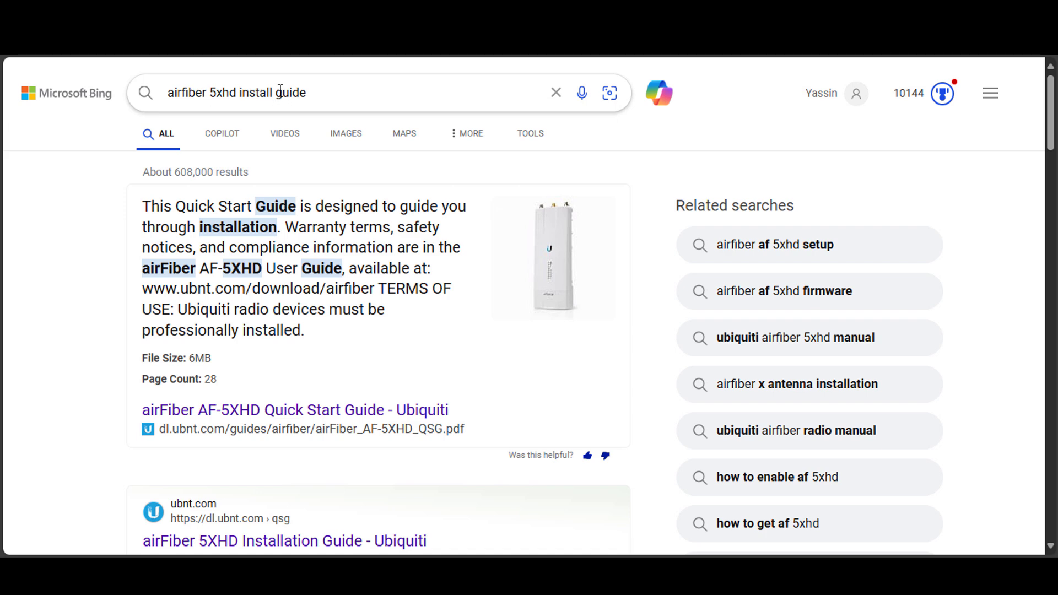
{"action": "scroll", "coordinate": [64, 372], "scroll_direction": "down", "scroll_amount": 3}
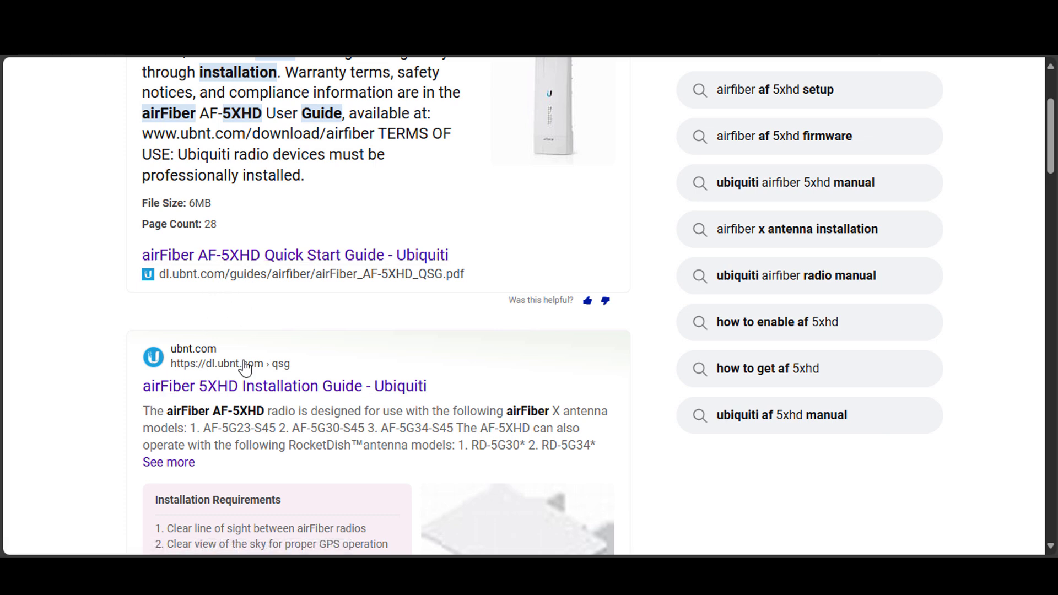
{"action": "left_click", "coordinate": [253, 389]}
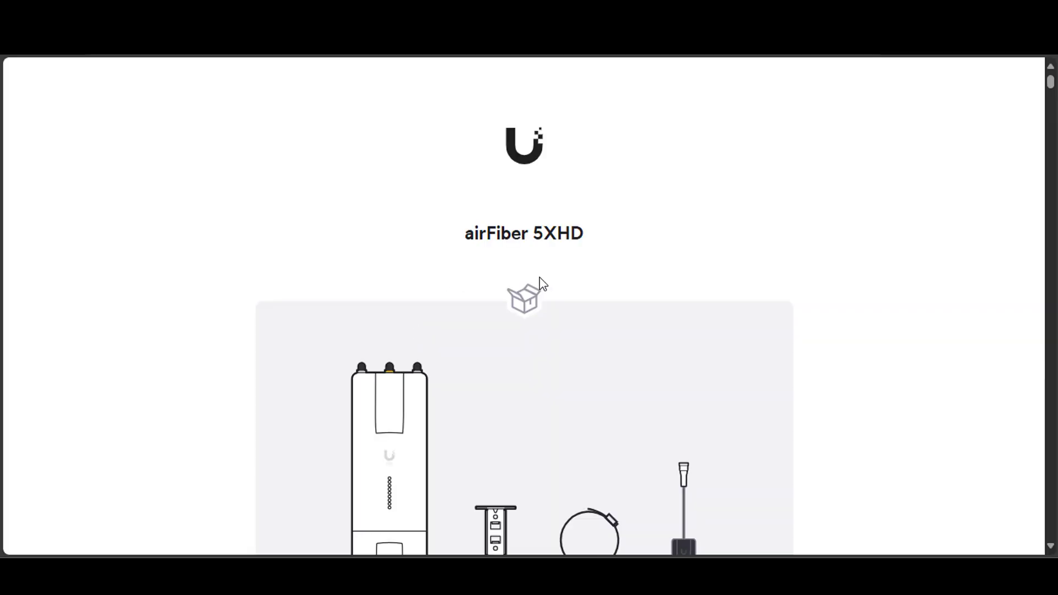
Examine the guide's package contents and its diagrams for mounting and cabling the radio, GPS antenna and dish.
{"action": "scroll", "coordinate": [988, 432], "scroll_direction": "down", "scroll_amount": 5}
{"action": "scroll", "coordinate": [973, 413], "scroll_direction": "up", "scroll_amount": 1}
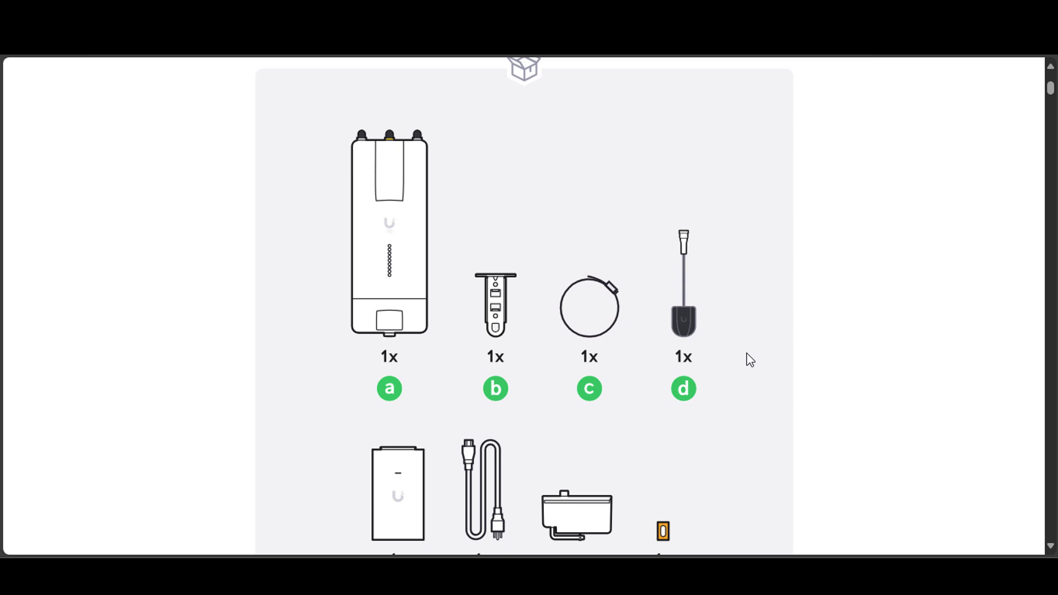
{"action": "scroll", "coordinate": [752, 359], "scroll_direction": "down", "scroll_amount": 10}
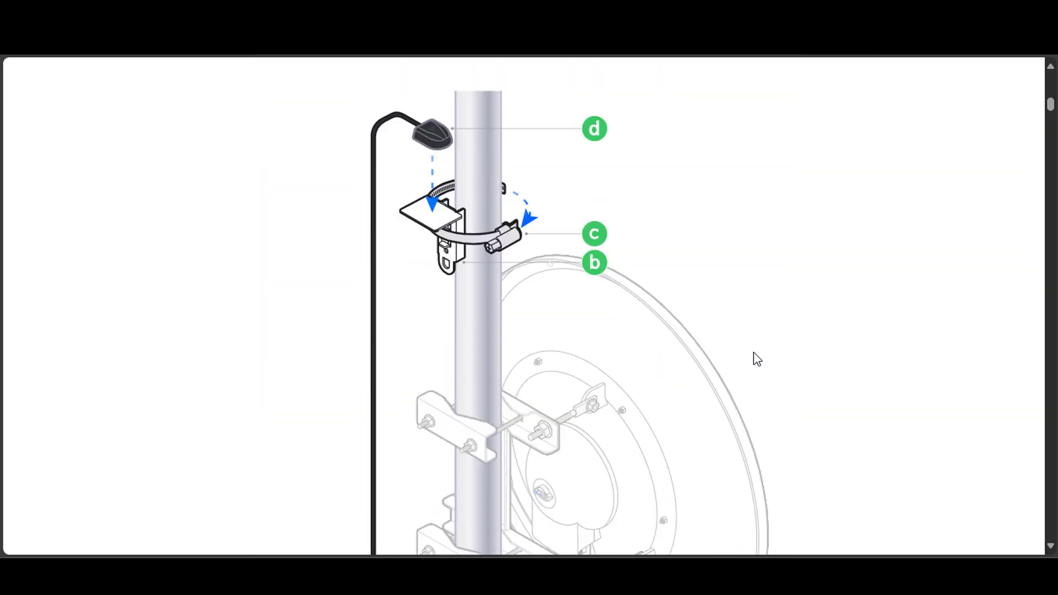
{"action": "scroll", "coordinate": [756, 359], "scroll_direction": "down", "scroll_amount": 1}
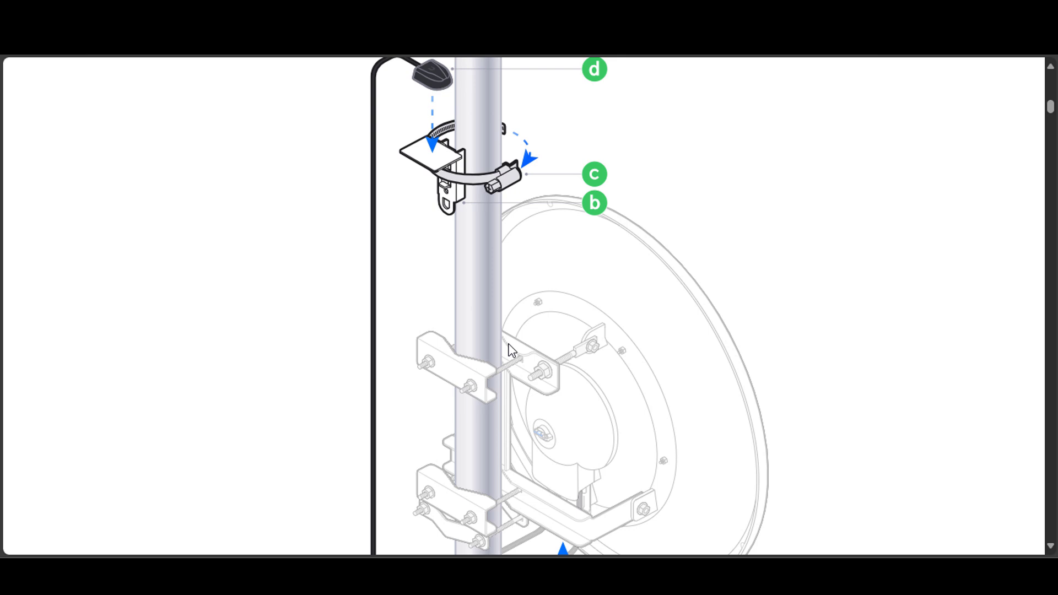
{"action": "scroll", "coordinate": [512, 345], "scroll_direction": "up", "scroll_amount": 8}
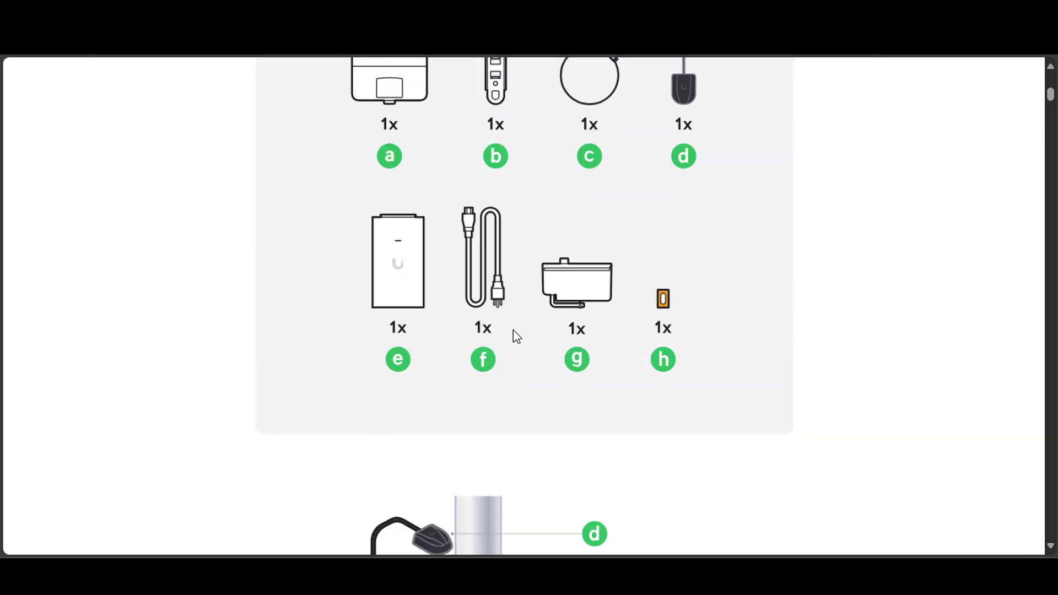
{"action": "scroll", "coordinate": [560, 329], "scroll_direction": "down", "scroll_amount": 9}
{"action": "scroll", "coordinate": [543, 297], "scroll_direction": "up", "scroll_amount": 1}
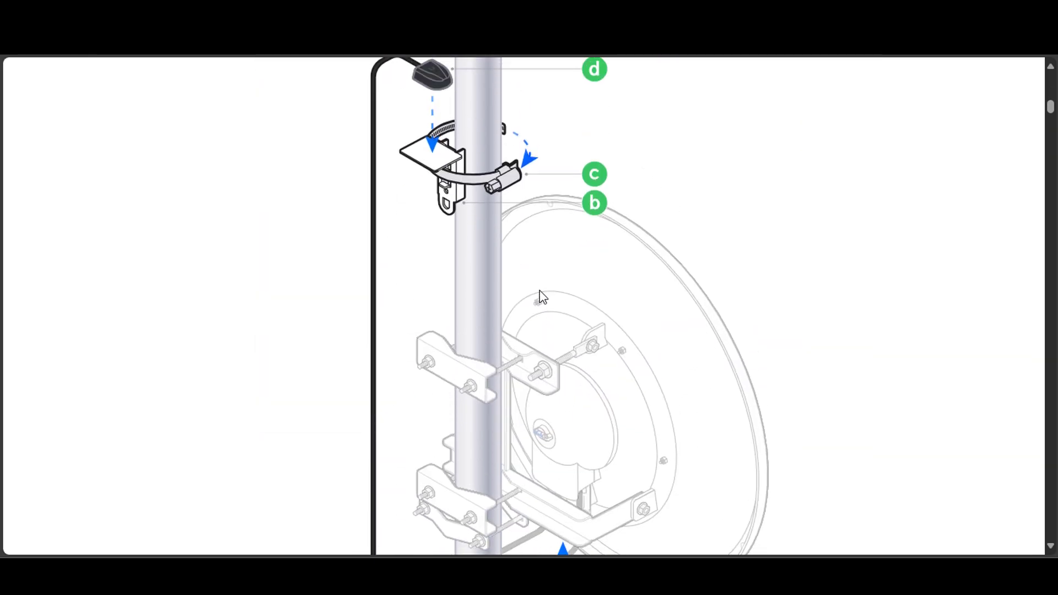
{"action": "scroll", "coordinate": [492, 217], "scroll_direction": "up", "scroll_amount": 1}
{"action": "scroll", "coordinate": [508, 324], "scroll_direction": "down", "scroll_amount": 2}
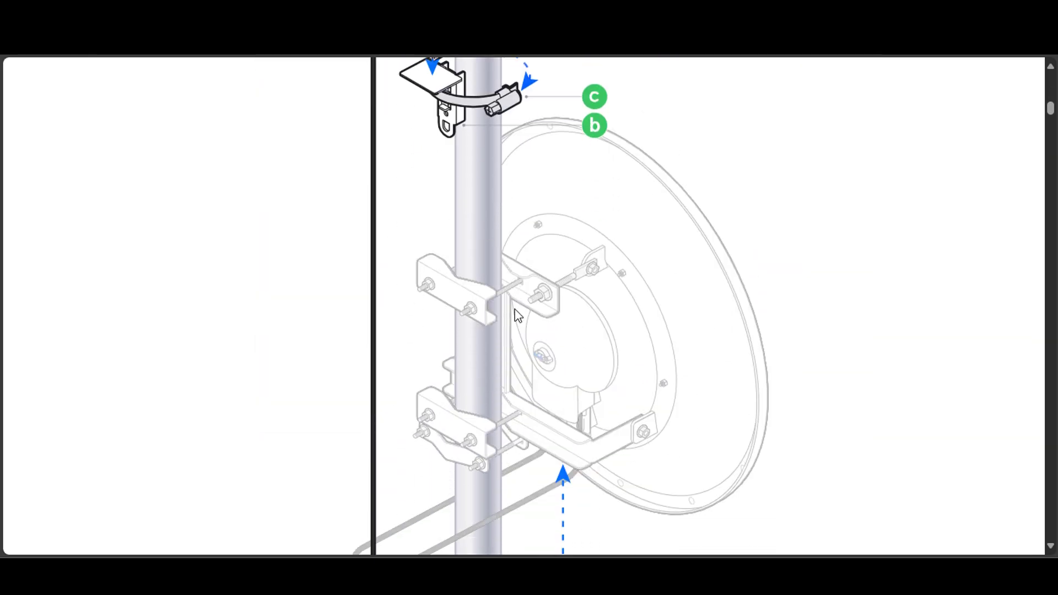
{"action": "scroll", "coordinate": [579, 248], "scroll_direction": "up", "scroll_amount": 2}
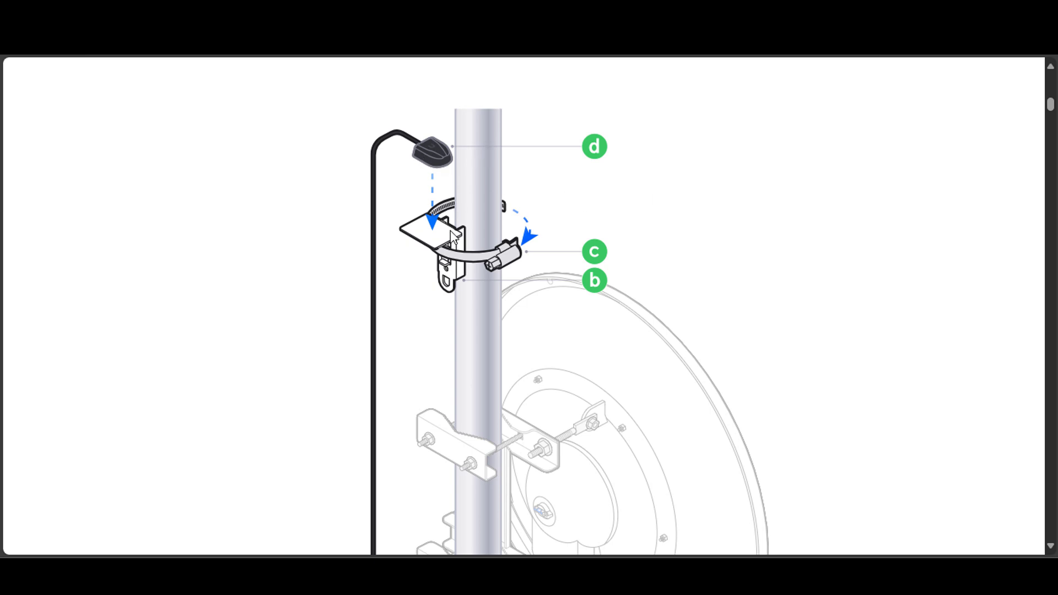
{"action": "scroll", "coordinate": [473, 260], "scroll_direction": "down", "scroll_amount": 5}
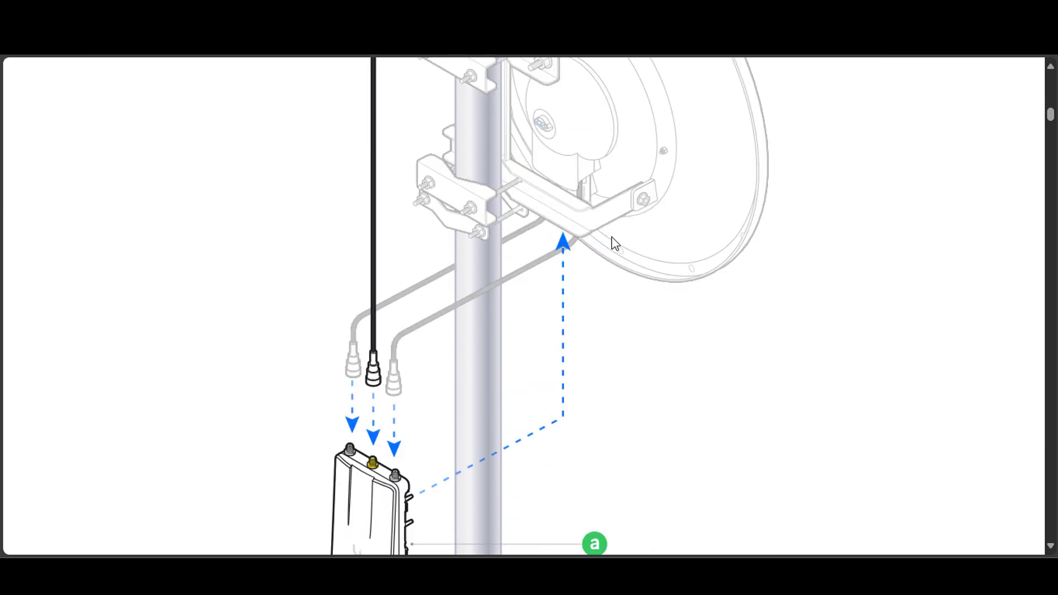
{"action": "scroll", "coordinate": [609, 183], "scroll_direction": "down", "scroll_amount": 1}
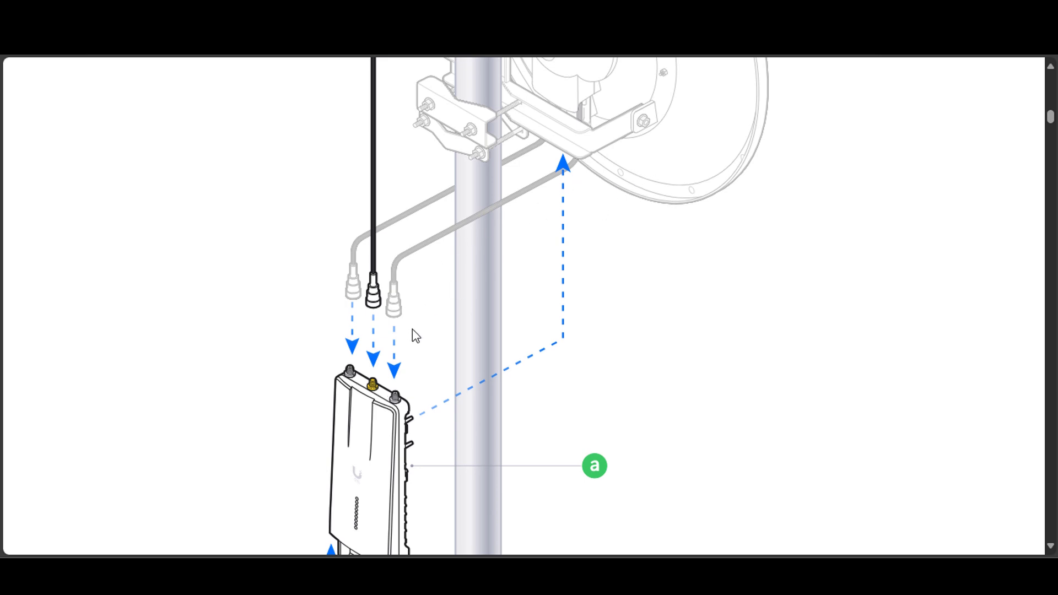
{"action": "scroll", "coordinate": [412, 329], "scroll_direction": "down", "scroll_amount": 2}
{"action": "scroll", "coordinate": [380, 331], "scroll_direction": "down", "scroll_amount": 12}
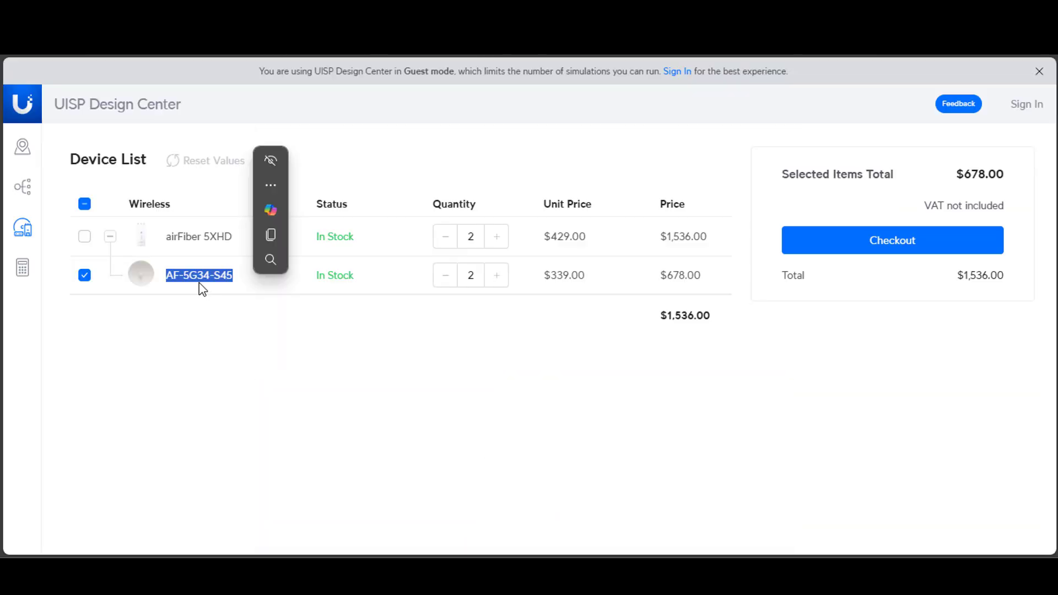
Look up the AF-5G34-S45 antenna from the device list in a Bing web search.
{"action": "left_click", "coordinate": [210, 339]}
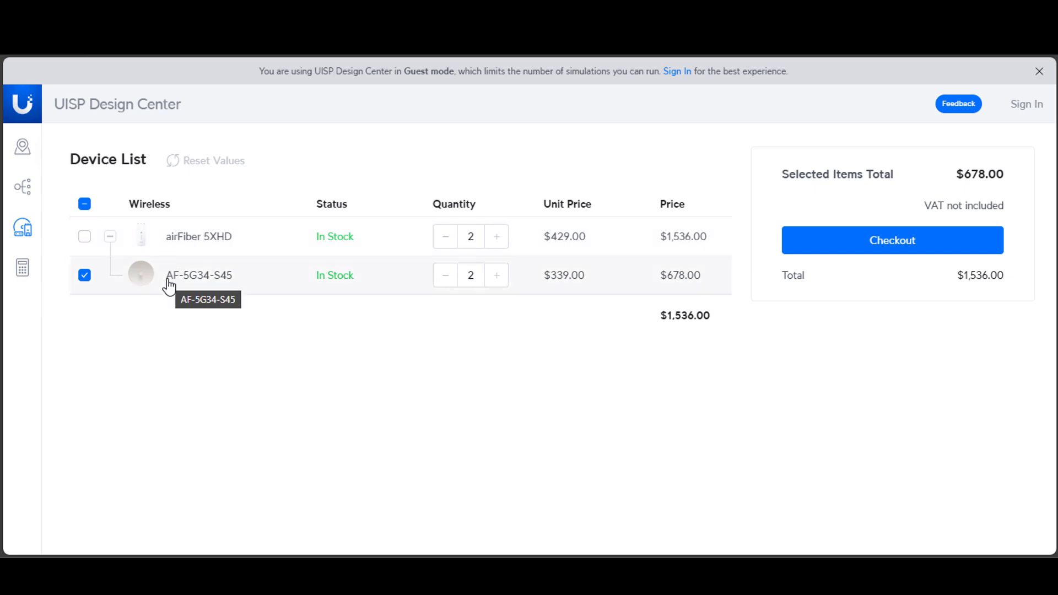
{"action": "left_click_drag", "start_coordinate": [168, 286], "coordinate": [226, 289]}
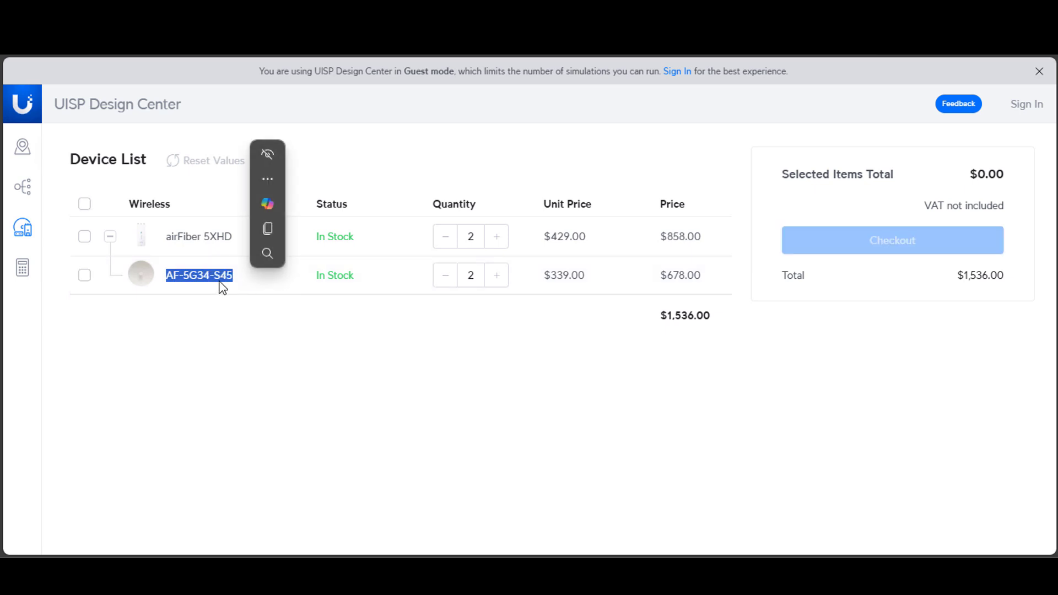
{"action": "right_click", "coordinate": [219, 284]}
{"action": "left_click", "coordinate": [259, 294]}
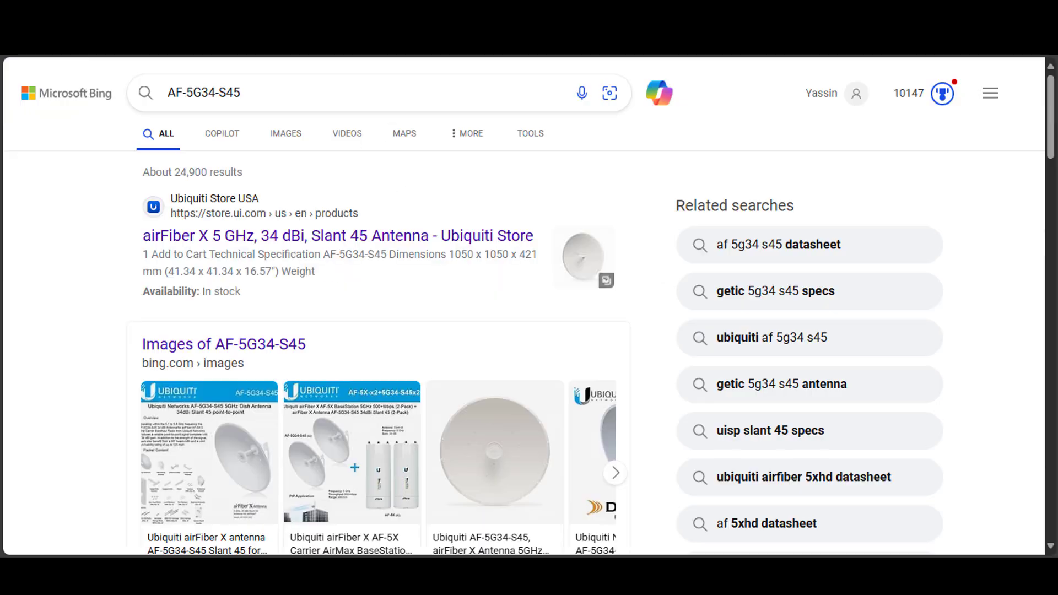
Open the Ubiquiti Store page for the AF-5G34-S45 antenna and view the product image of the dish's rear.
{"action": "left_click_drag", "start_coordinate": [270, 97], "coordinate": [83, 78]}
{"action": "left_click", "coordinate": [140, 97]}
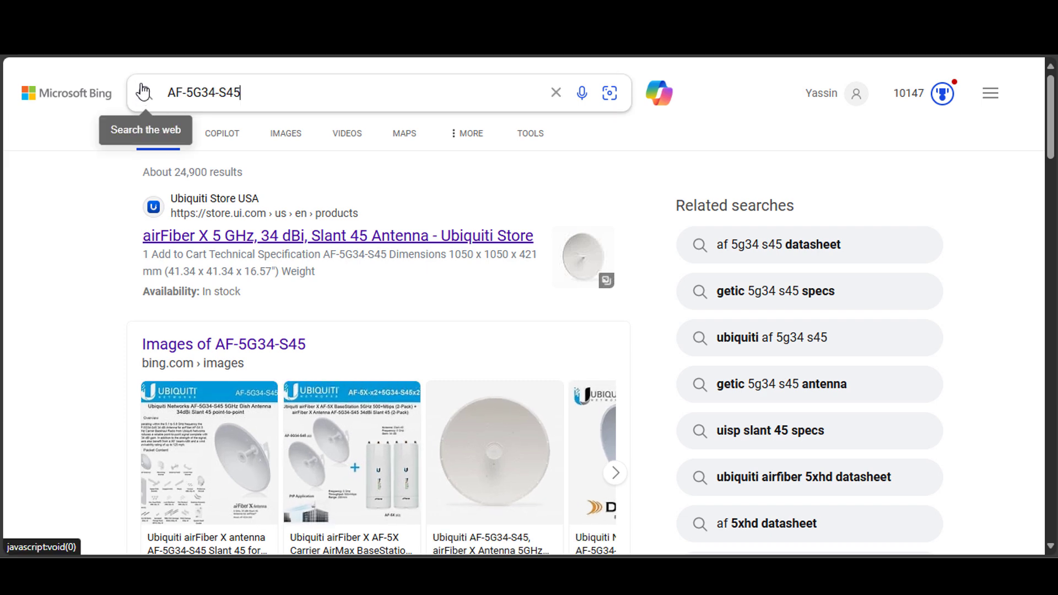
{"action": "left_click", "coordinate": [270, 242]}
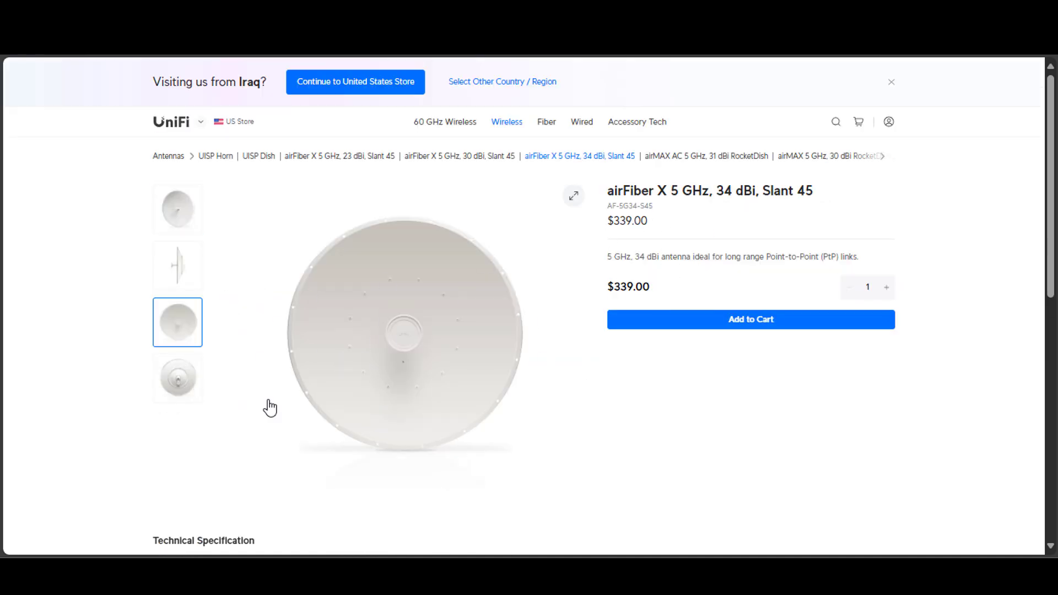
{"action": "left_click", "coordinate": [166, 381]}
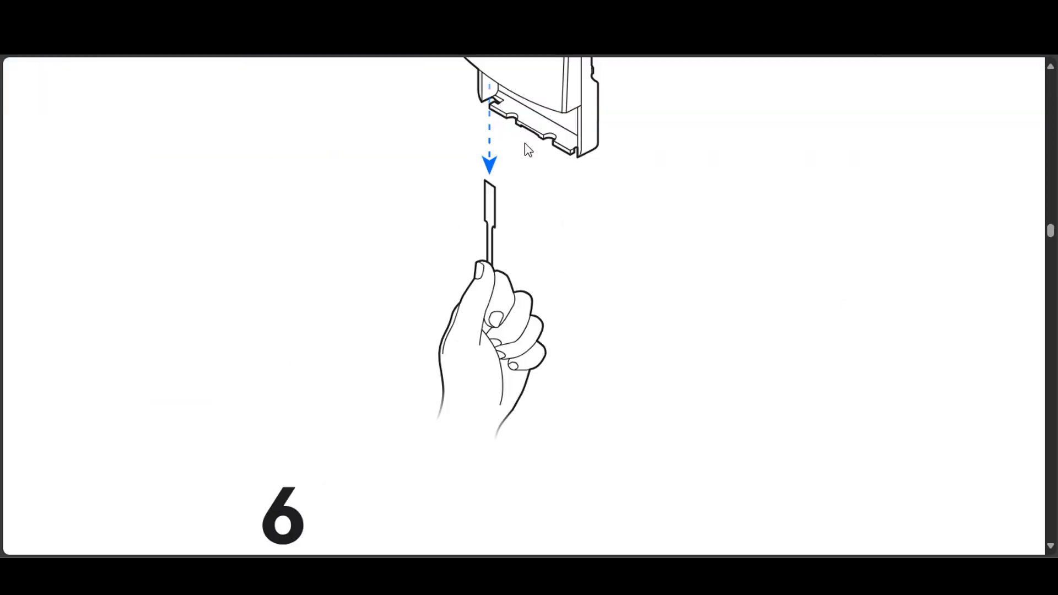
Revisit the airFiber 5XHD Installation Guide, go back to its beginning, and return to the antenna's store page.
{"action": "scroll", "coordinate": [815, 314], "scroll_direction": "up", "scroll_amount": 5}
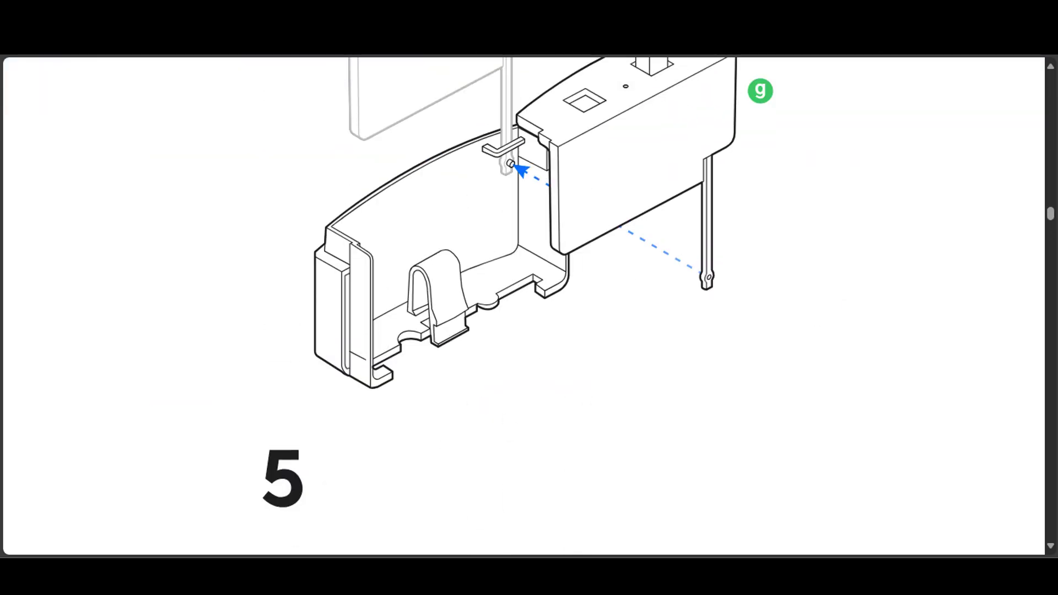
{"action": "left_click_drag", "start_coordinate": [1050, 215], "coordinate": [1051, 81]}
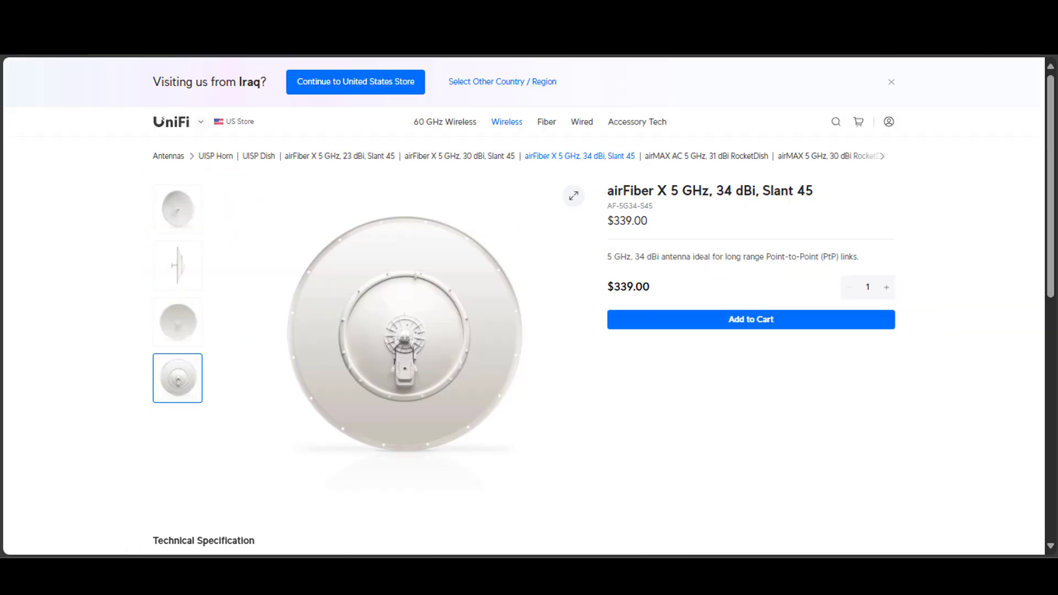
{"action": "scroll", "coordinate": [331, 361], "scroll_direction": "down", "scroll_amount": 6}
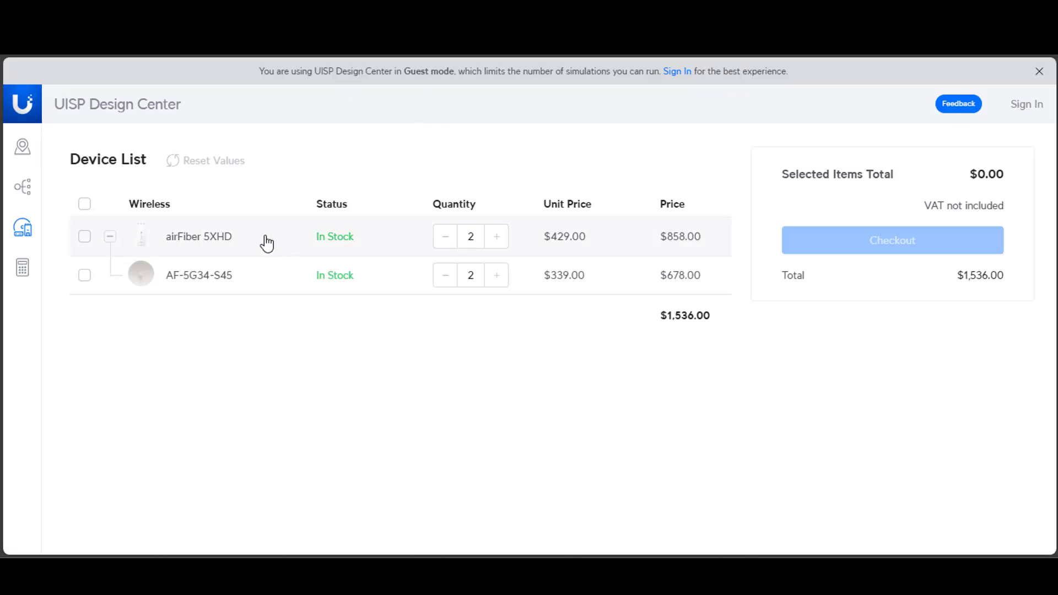
Switch back to the UISP Design Center device list and copy the airFiber 5XHD product name for a web search.
{"action": "left_click_drag", "start_coordinate": [266, 243], "coordinate": [163, 238]}
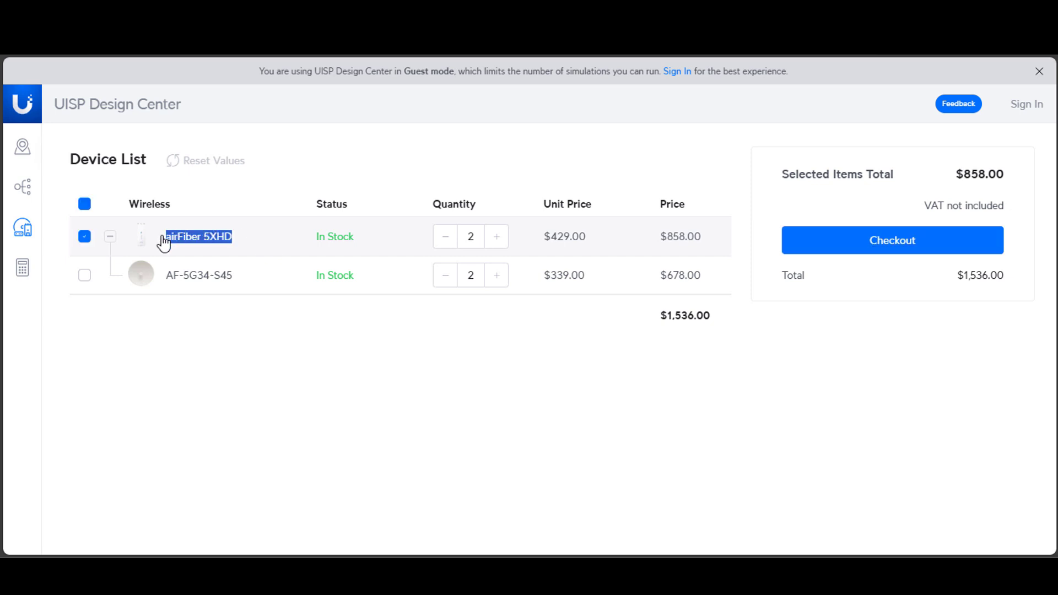
{"action": "right_click", "coordinate": [223, 252]}
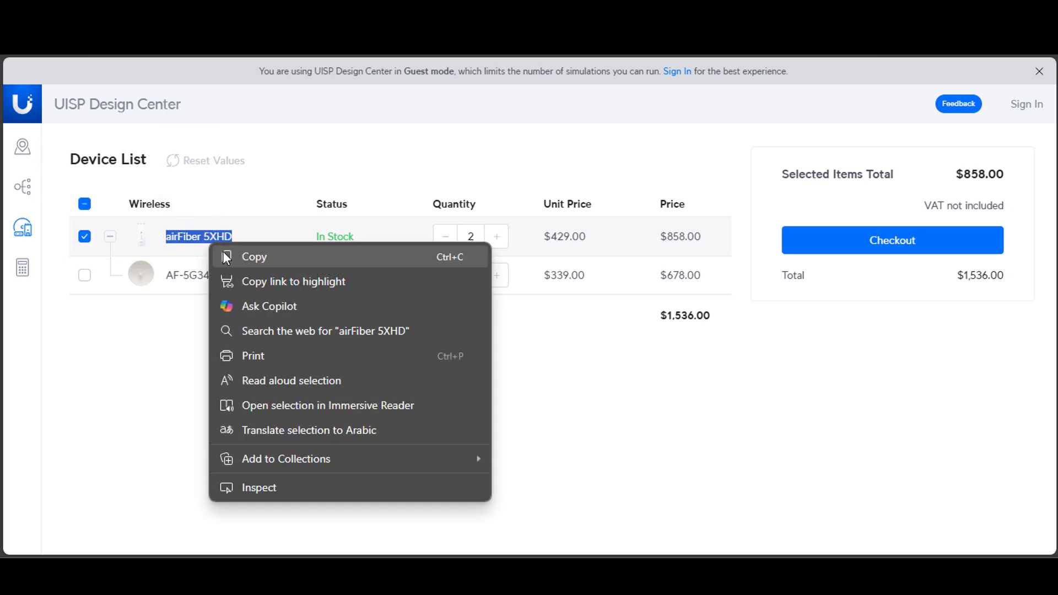
{"action": "key", "text": "Escape"}
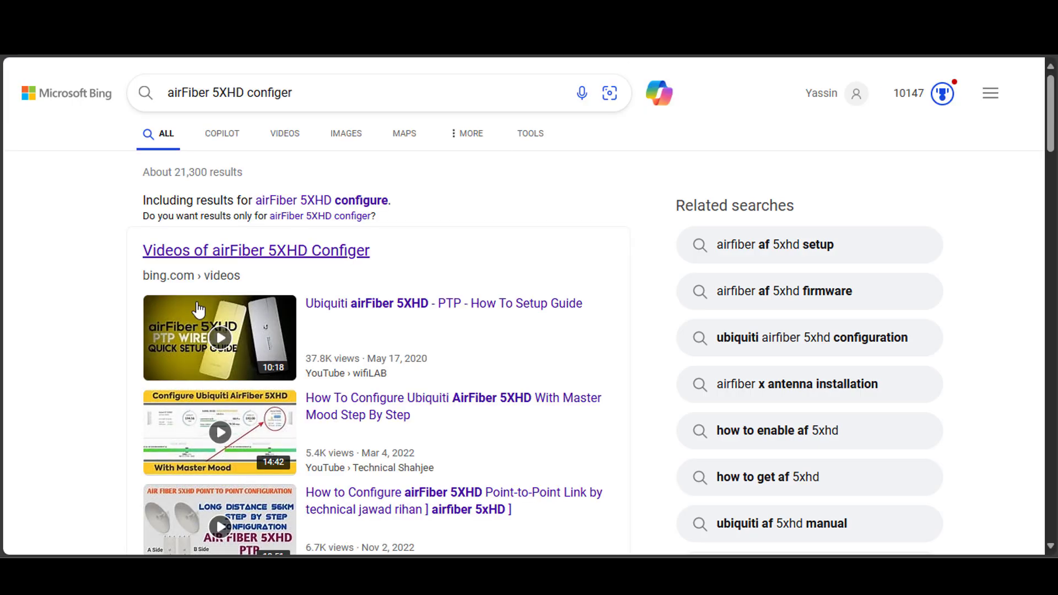
Look through the Bing results for "airFiber 5XHD configer" for configuration videos, guides and manuals.
{"action": "scroll", "coordinate": [145, 327], "scroll_direction": "down", "scroll_amount": 5}
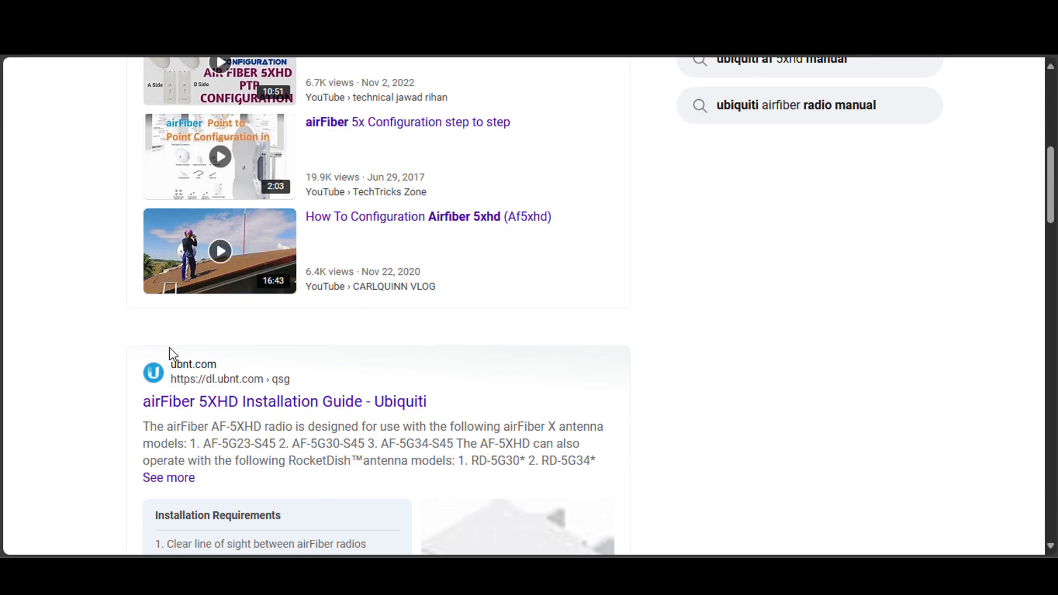
{"action": "scroll", "coordinate": [177, 419], "scroll_direction": "down", "scroll_amount": 3}
{"action": "scroll", "coordinate": [177, 419], "scroll_direction": "down", "scroll_amount": 10}
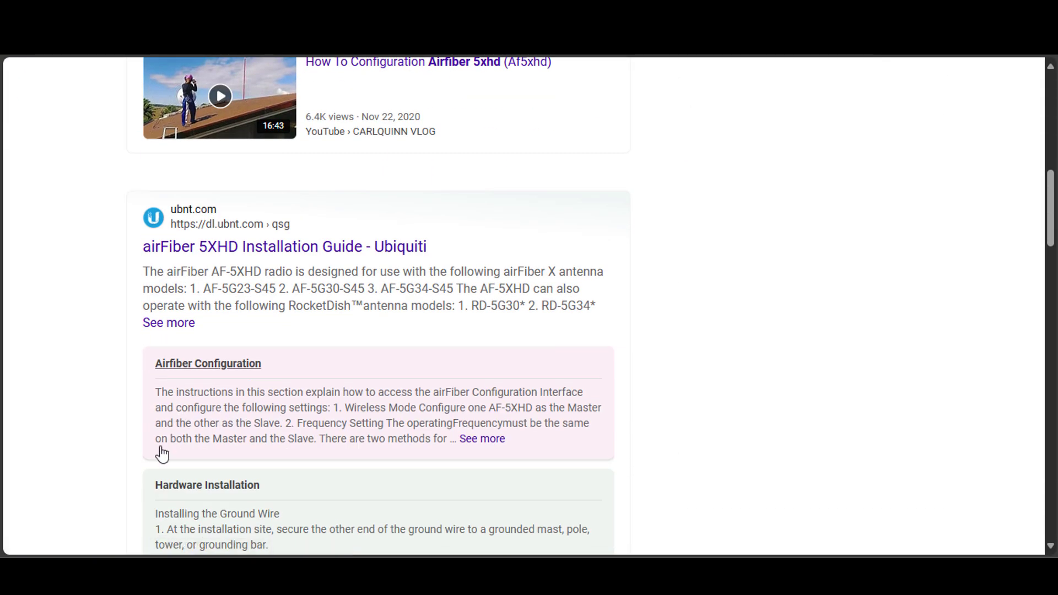
{"action": "scroll", "coordinate": [123, 437], "scroll_direction": "down", "scroll_amount": 3}
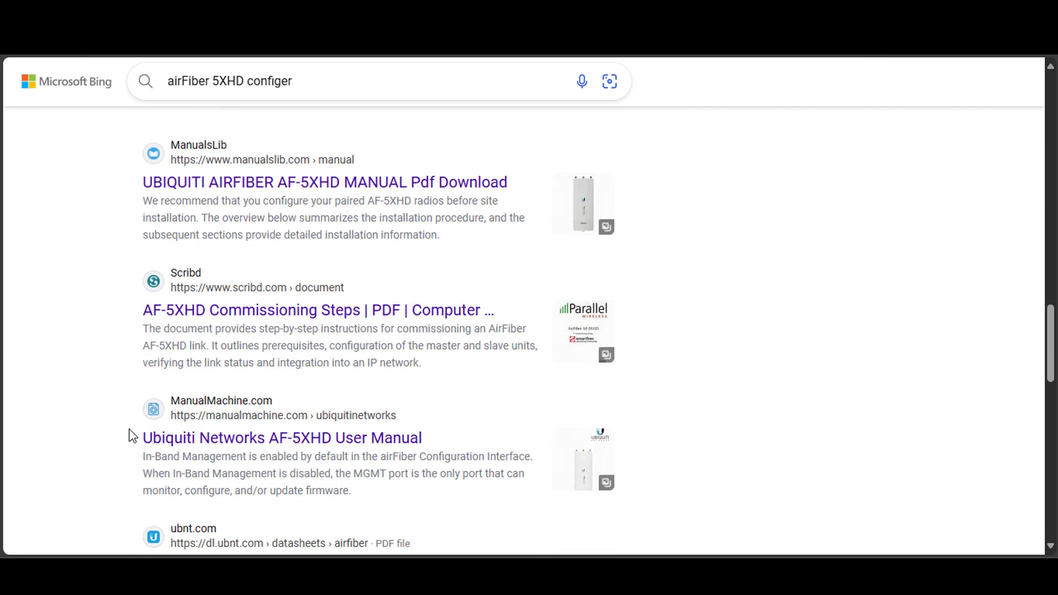